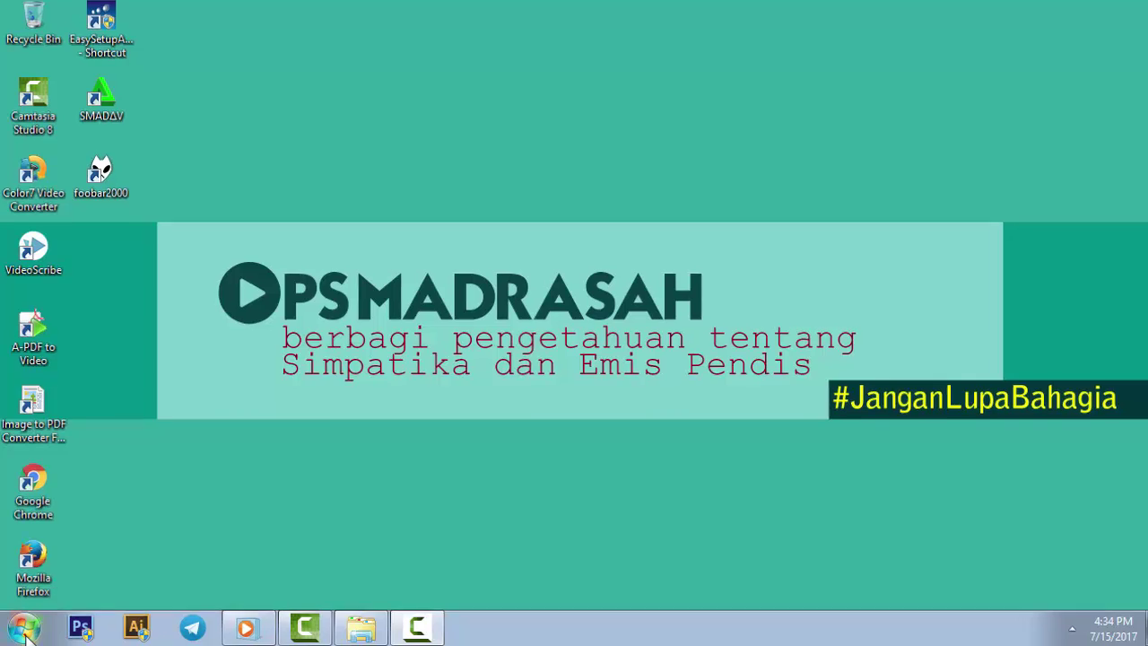
- Launch Excel 2013 from the Start menu and create a blank workbook
left_click(26, 634)
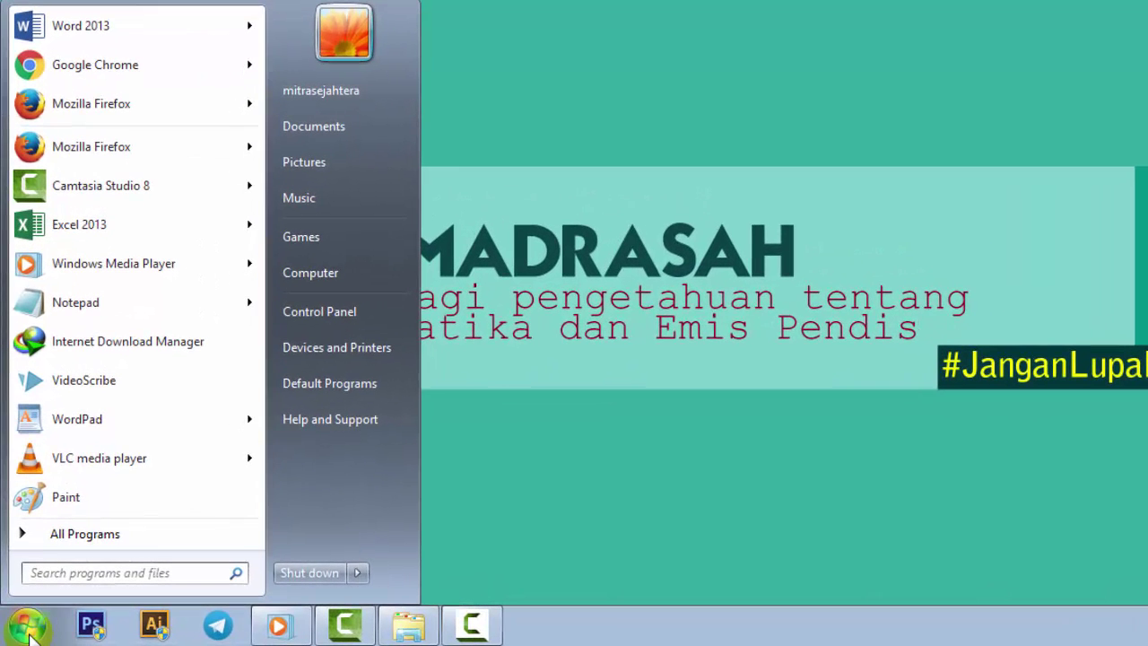
left_click(72, 226)
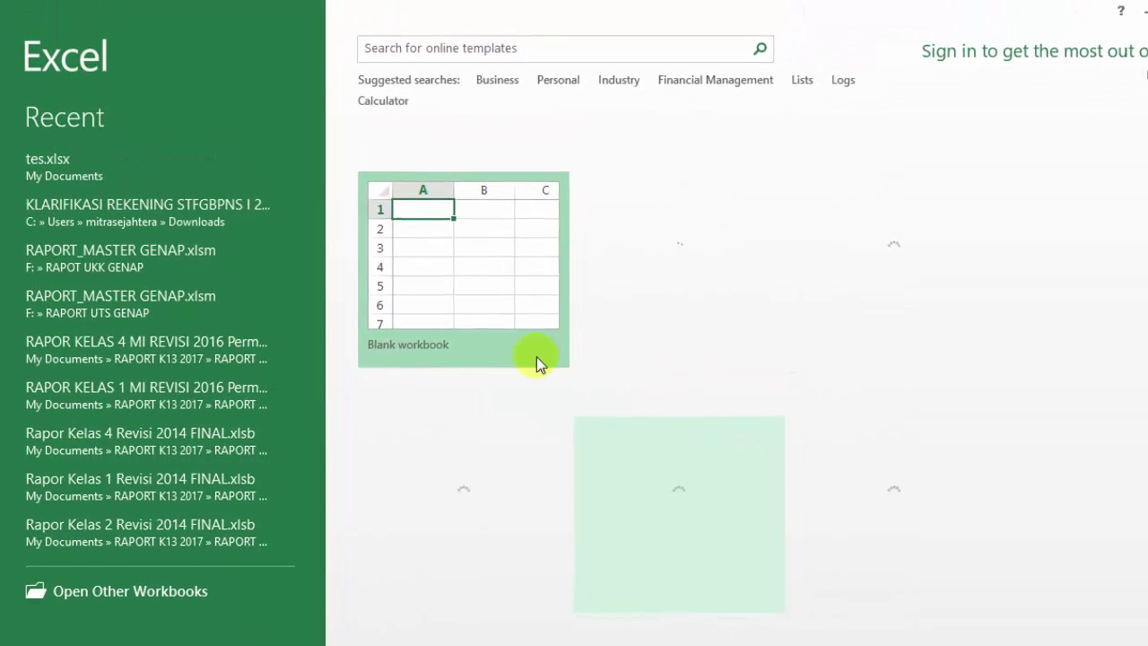
left_click(475, 284)
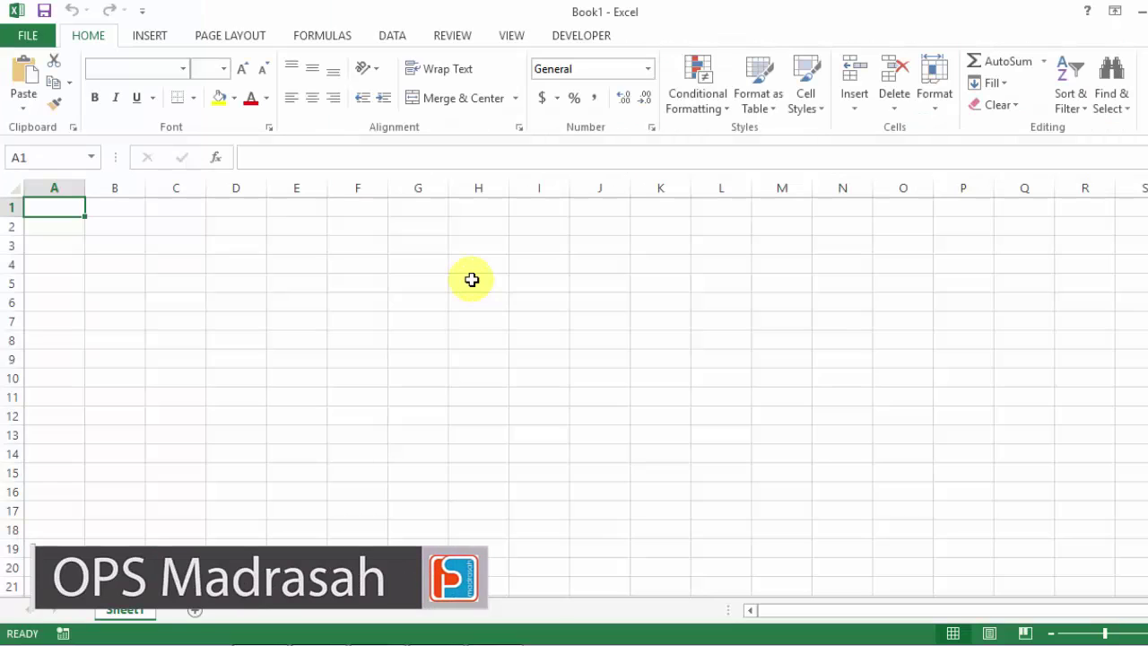
- Enter the headers NAMA, KELAS and MAPEL in cells A1:C1
left_click(472, 280)
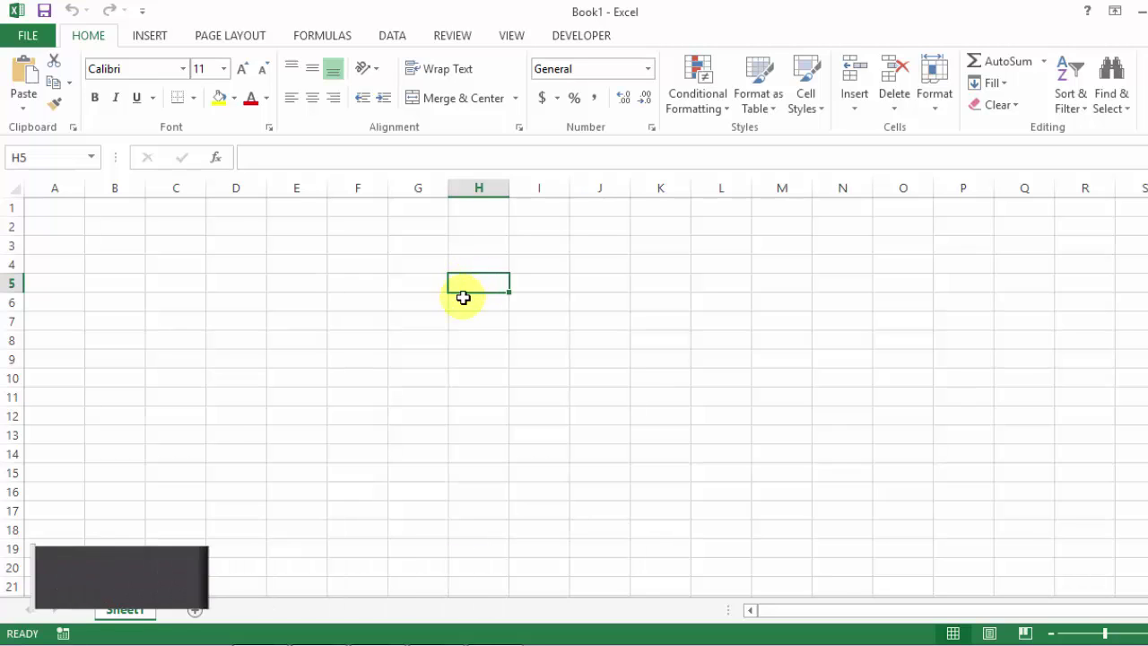
left_click(60, 208)
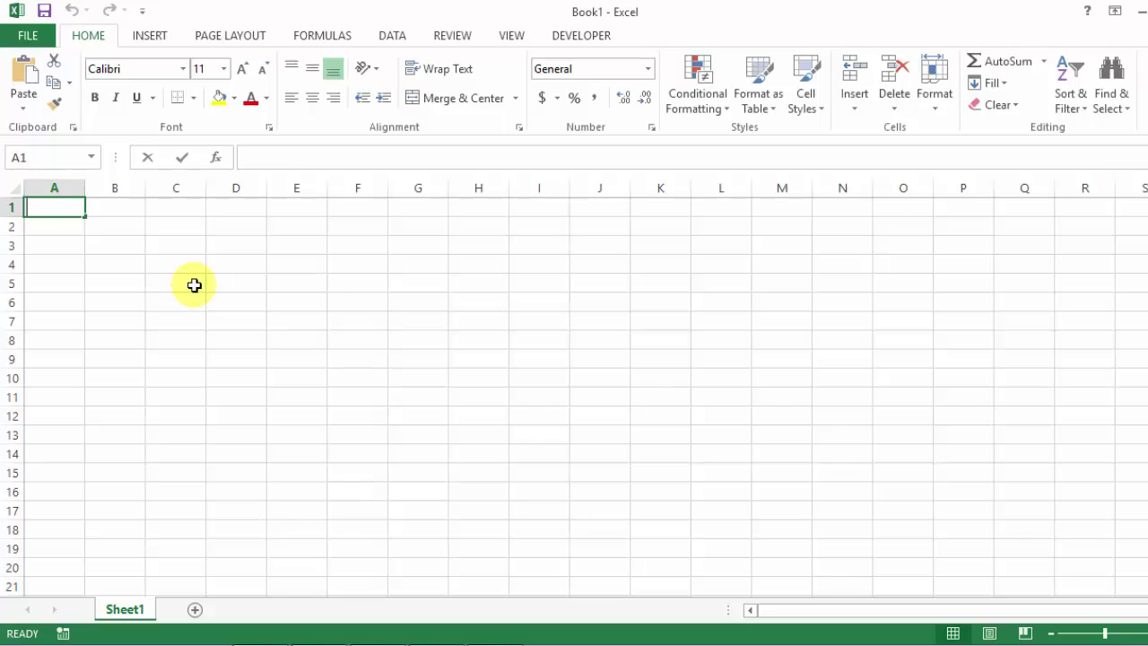
type("NAMA")
key("Tab")
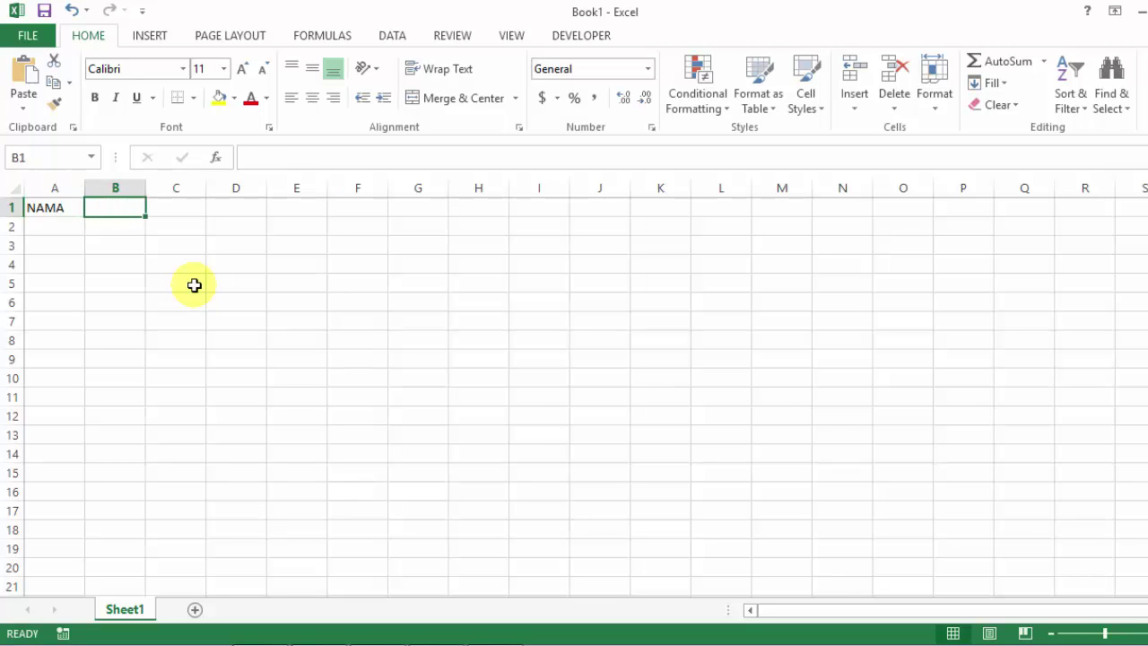
type("KELAS")
key("Tab")
type("M")
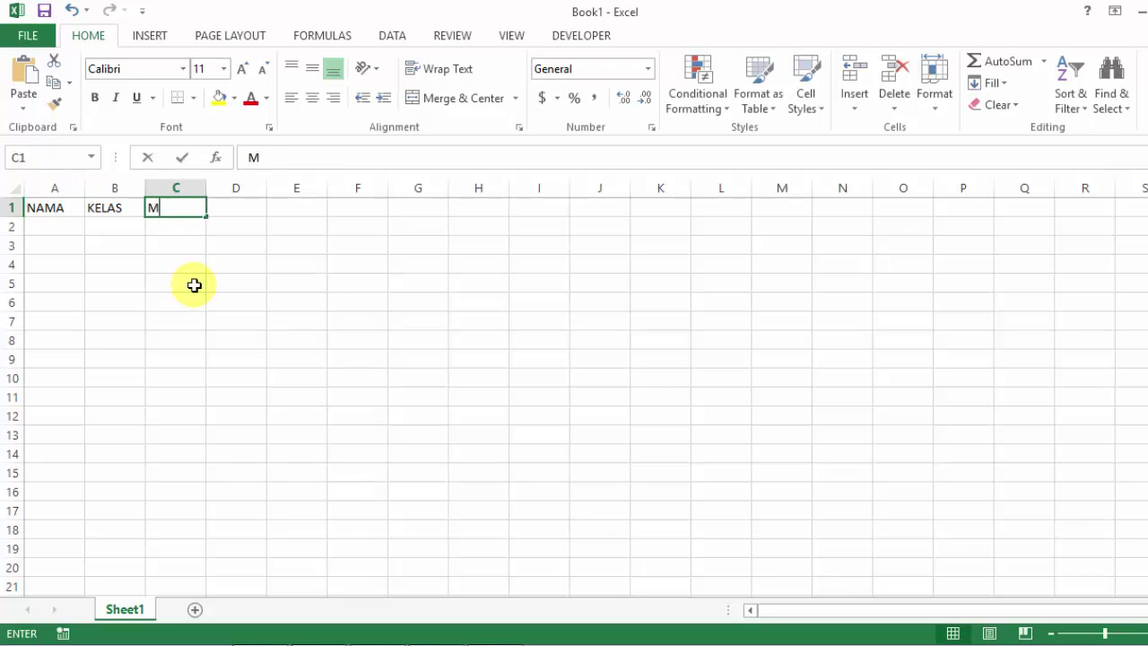
type("APEL")
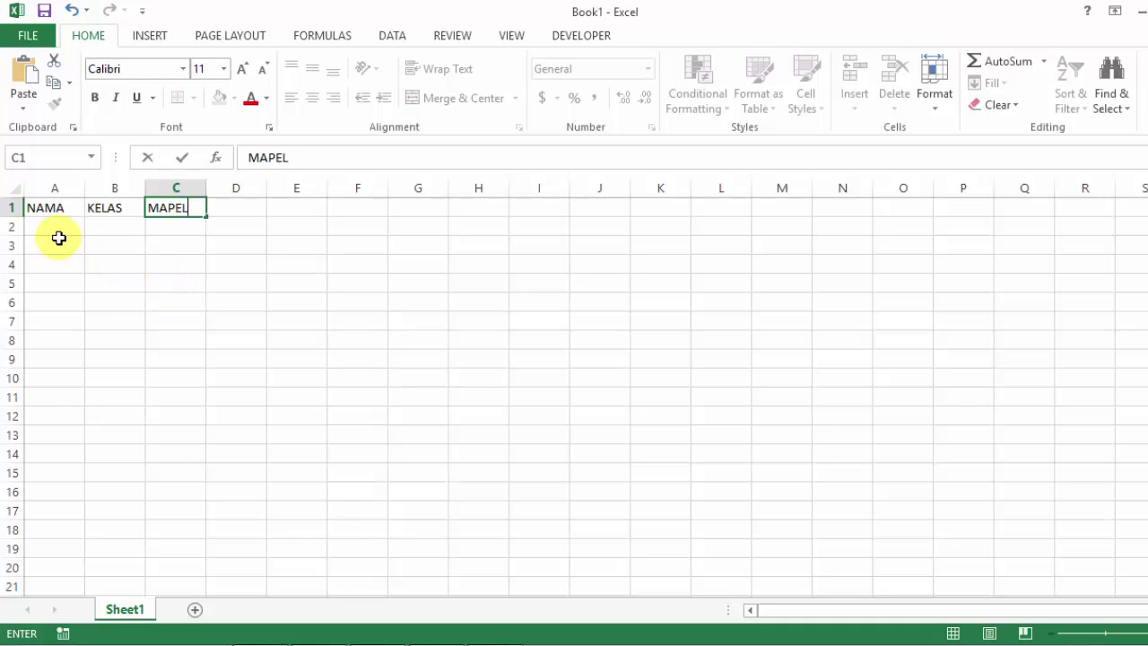
key("Return")
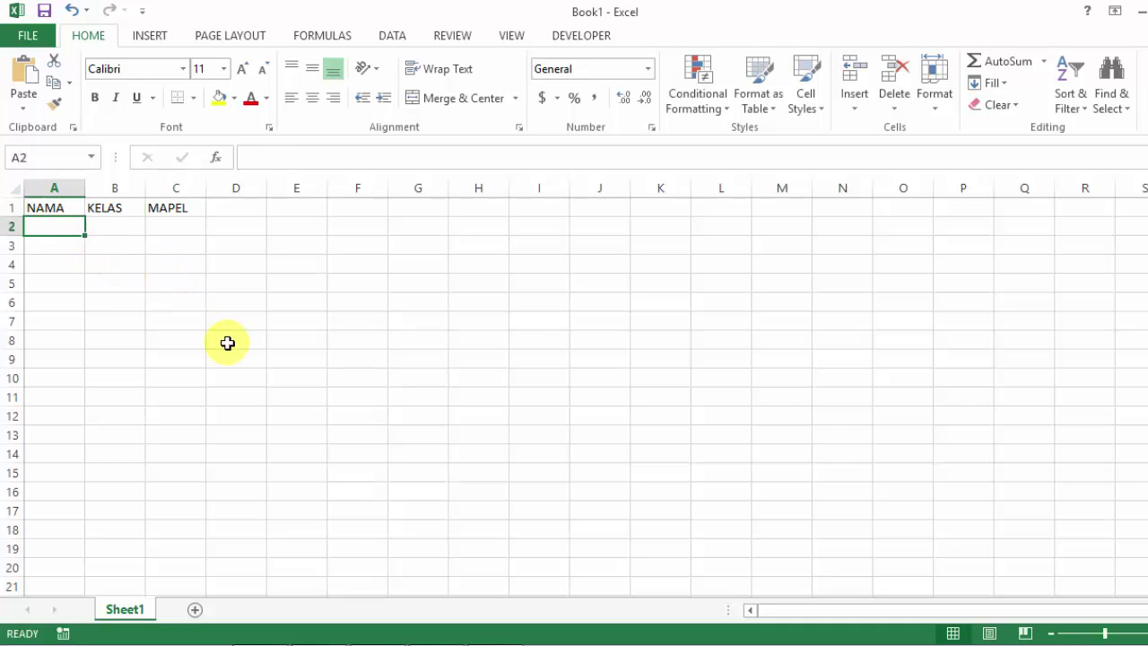
- Fill row 2 with OPS MADRASAH, X A REG, MATEMATIKA and copy A2:B2
type("OPS MADRAS")
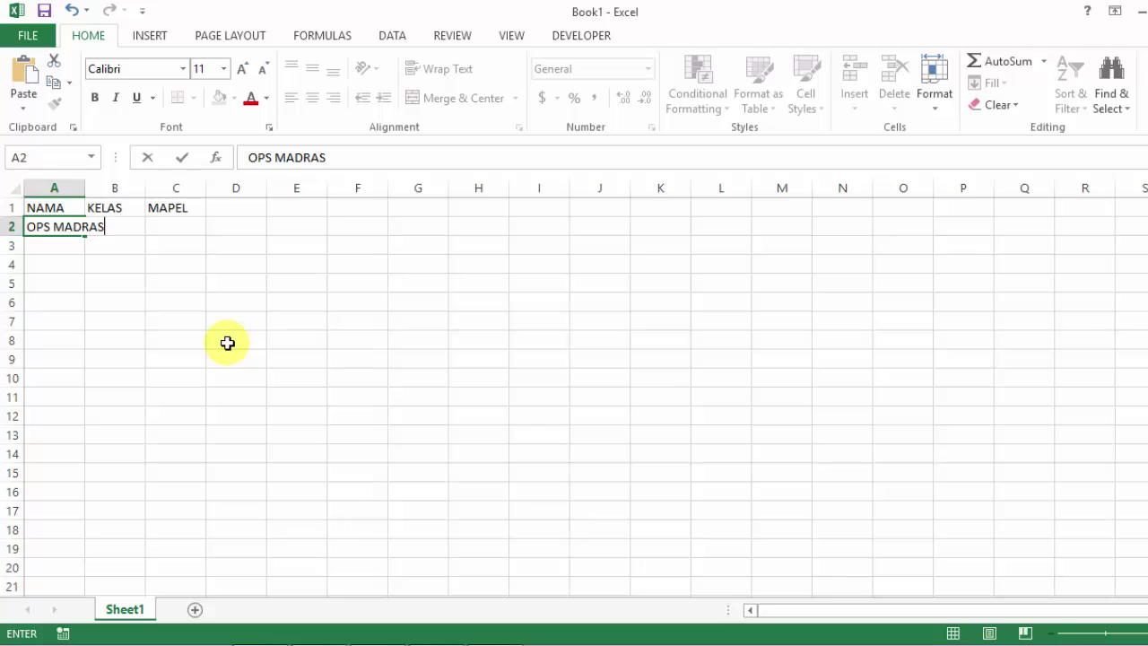
type("AH")
key("Tab")
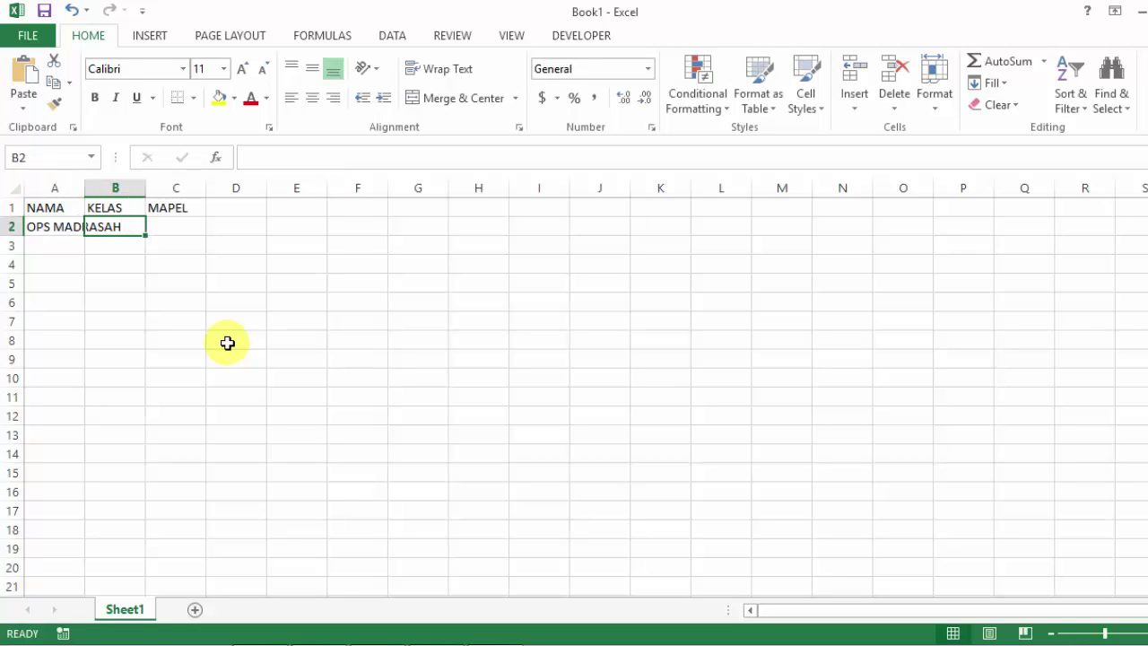
type("X")
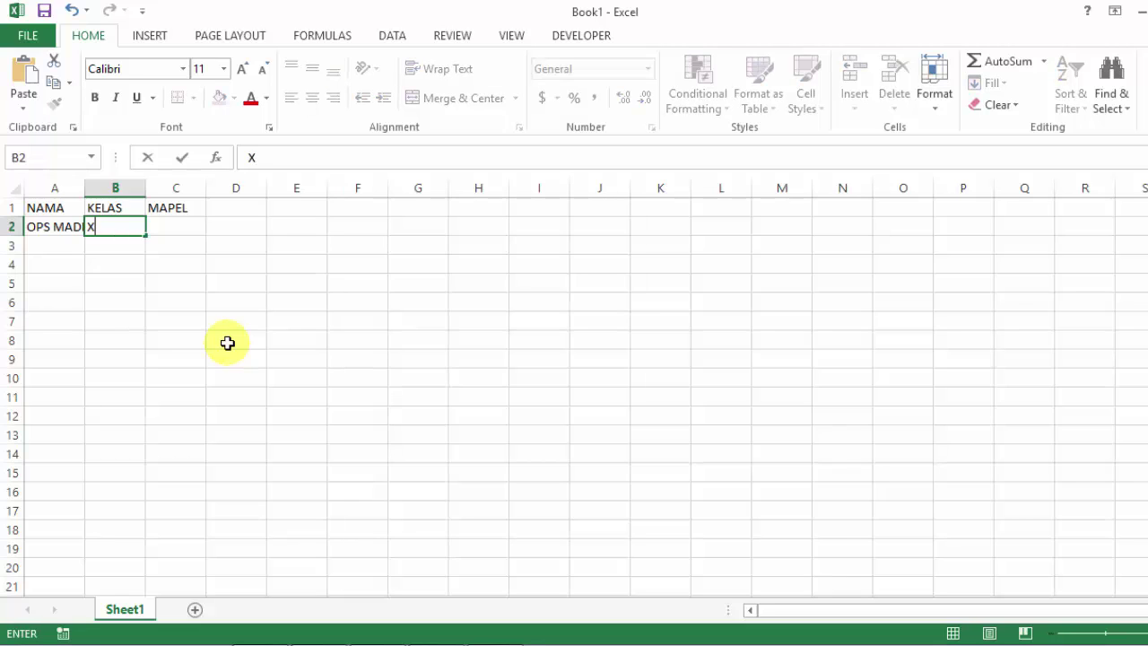
type(" A REG")
key("Tab")
type("MATE")
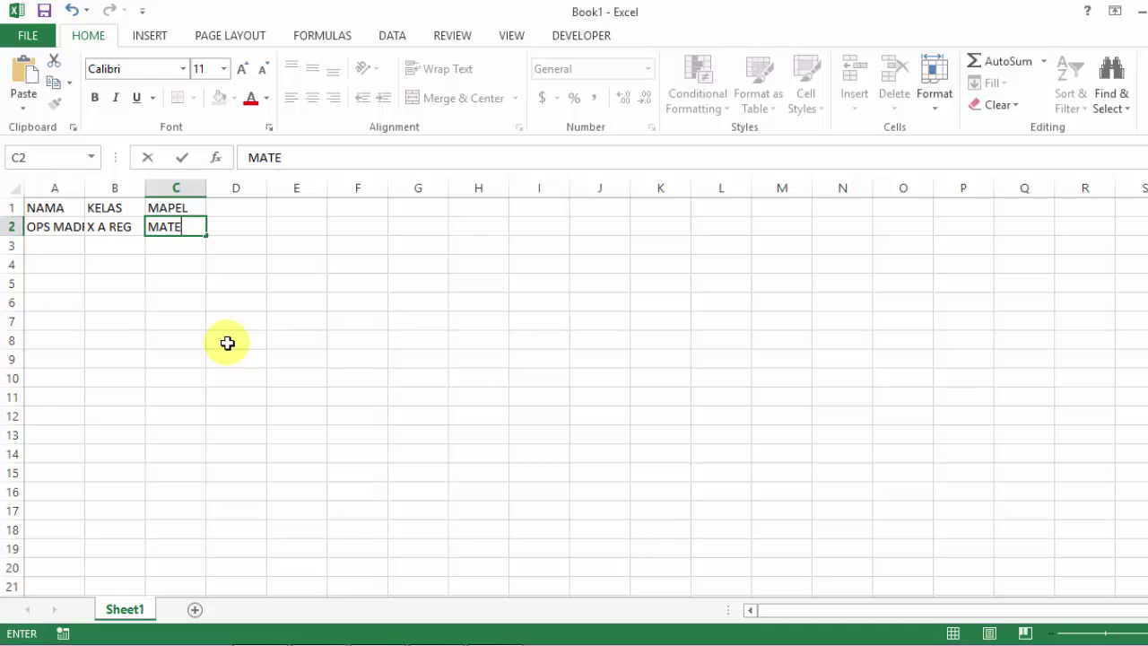
type("MATIKA")
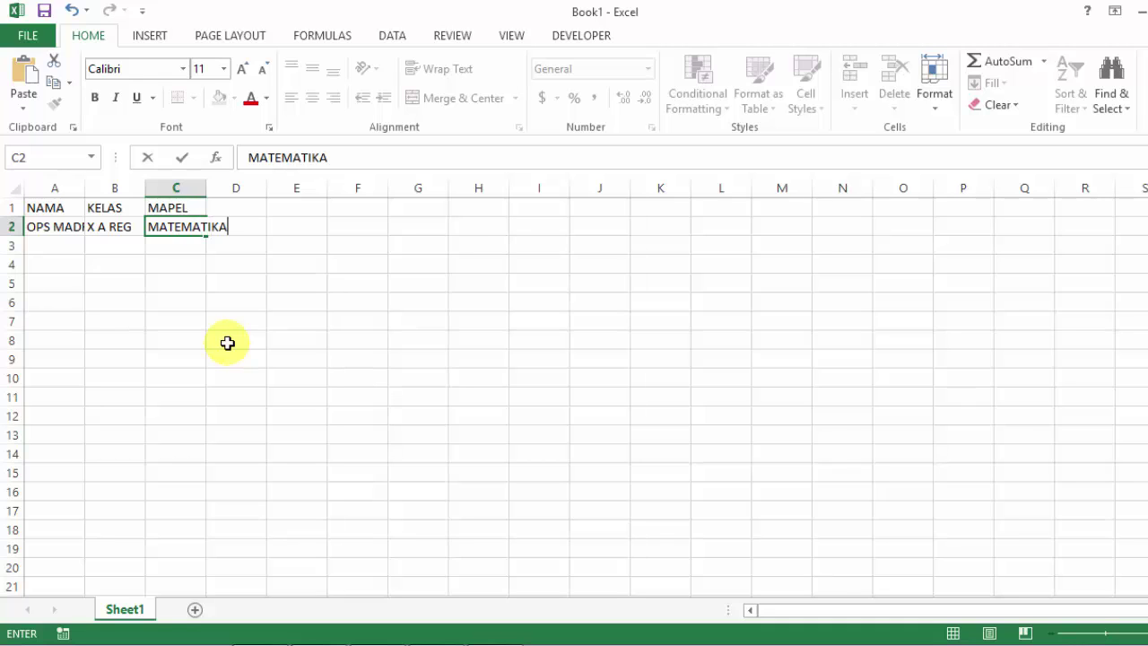
key("Return")
left_click_drag(39, 226, 111, 231)
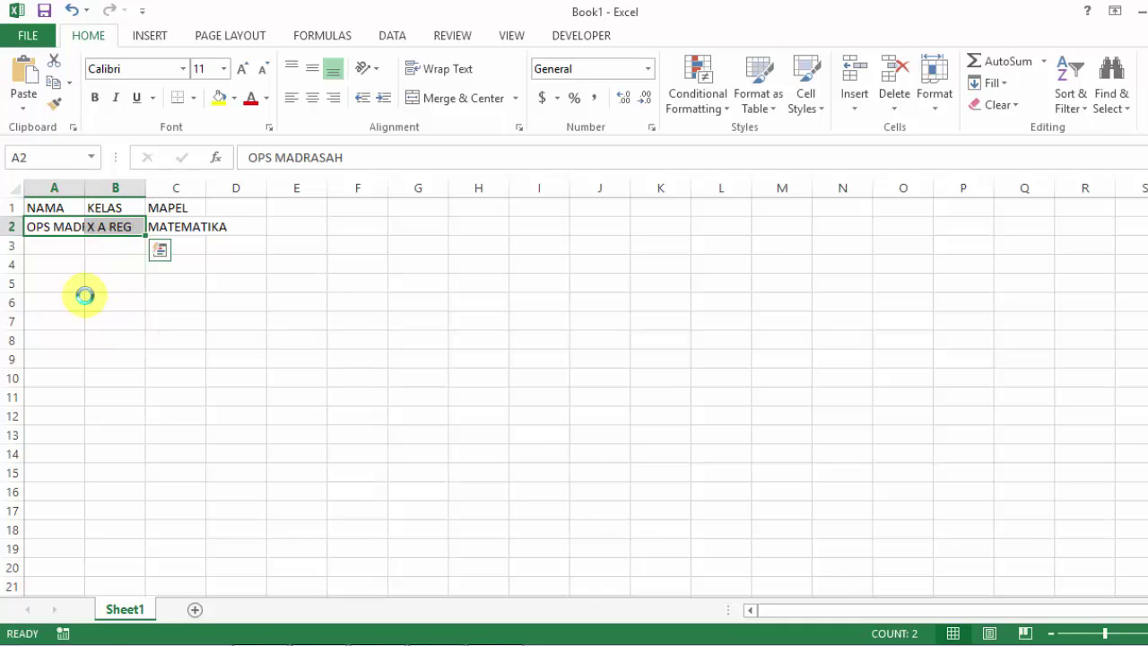
key("ctrl+c")
- Paste name and class into A3:B10 and enter BHS. INDONESIA, BHS. INGGRIS, BHS. JAWA, PAI
left_click_drag(49, 247, 115, 384)
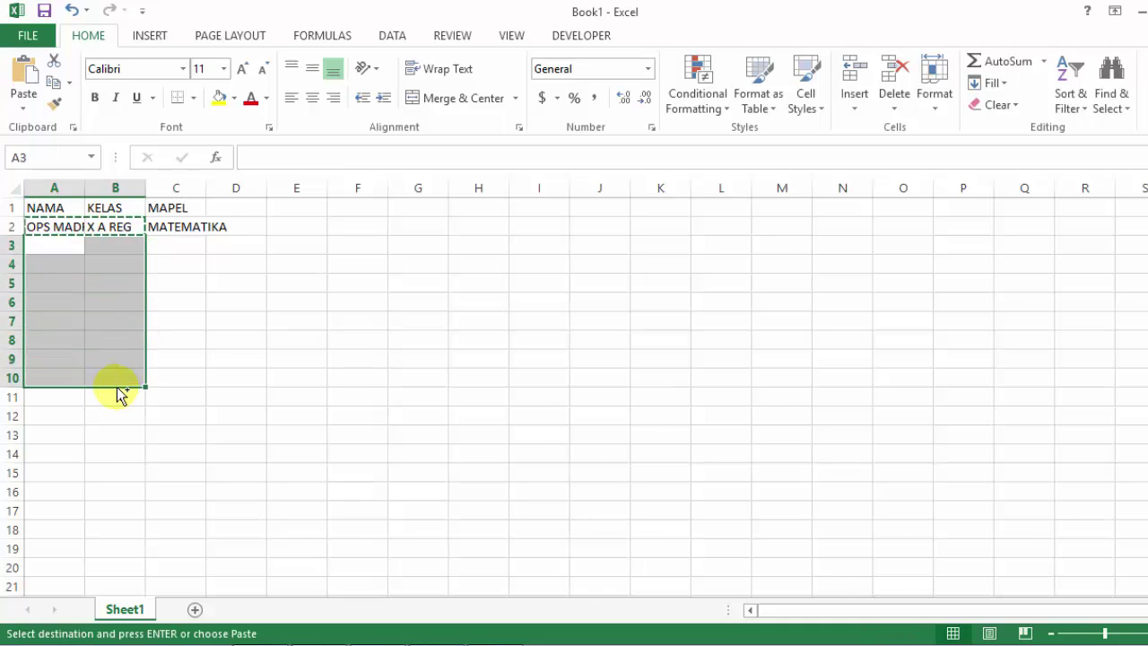
key("ctrl+v")
left_click(184, 244)
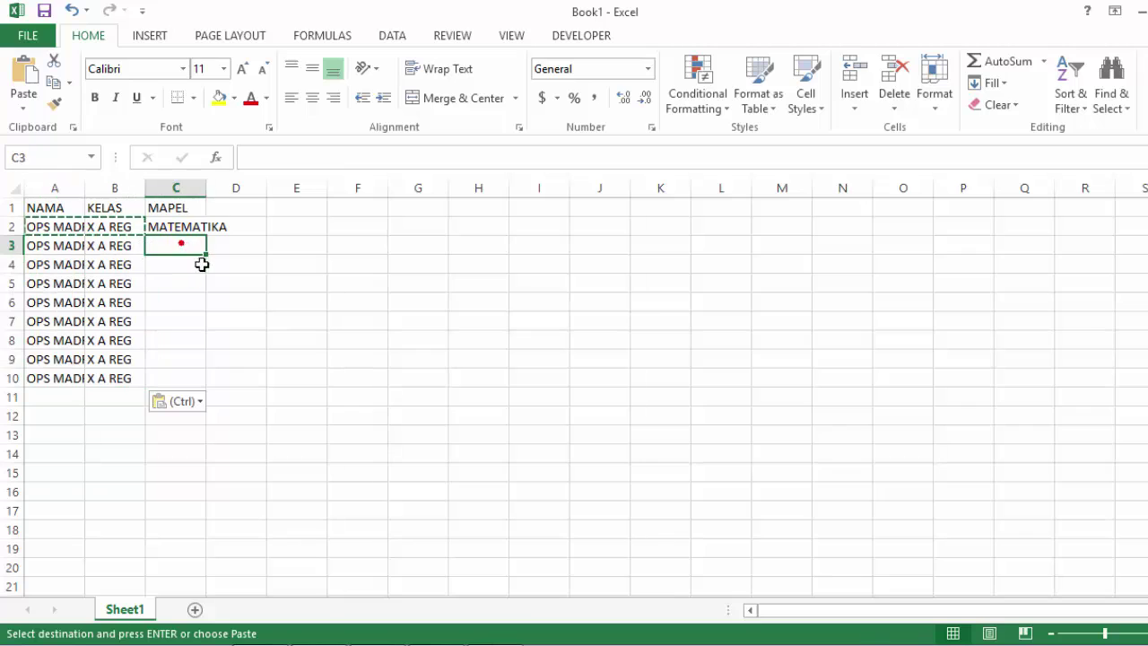
type("BH")
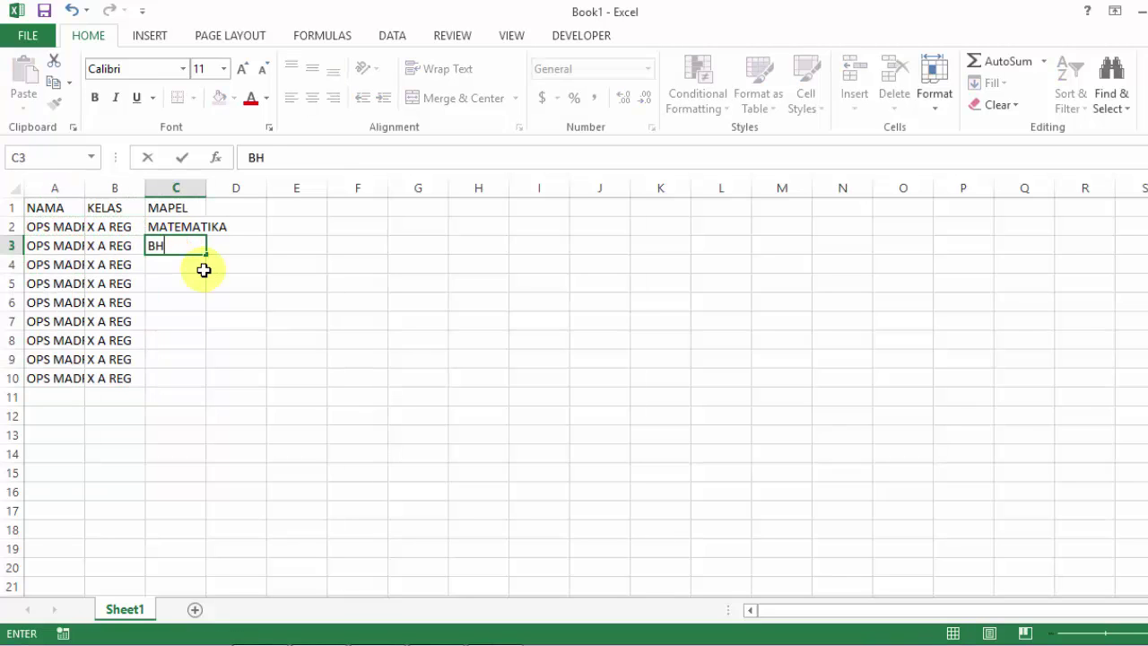
type("S. INDONES")
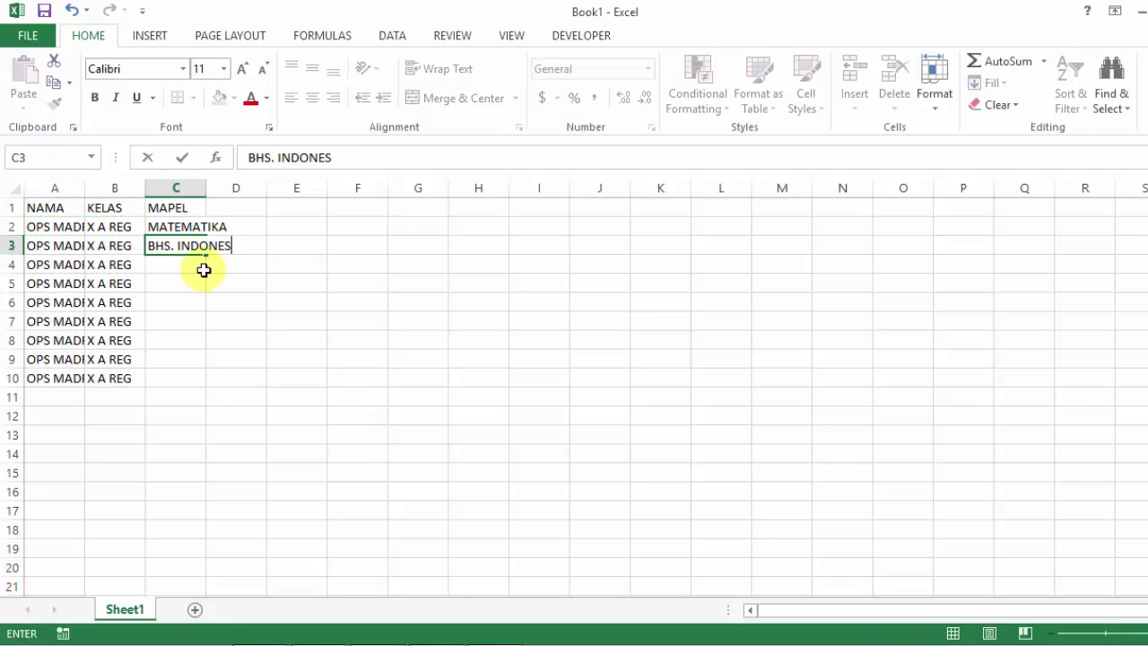
type("IA")
key("Return")
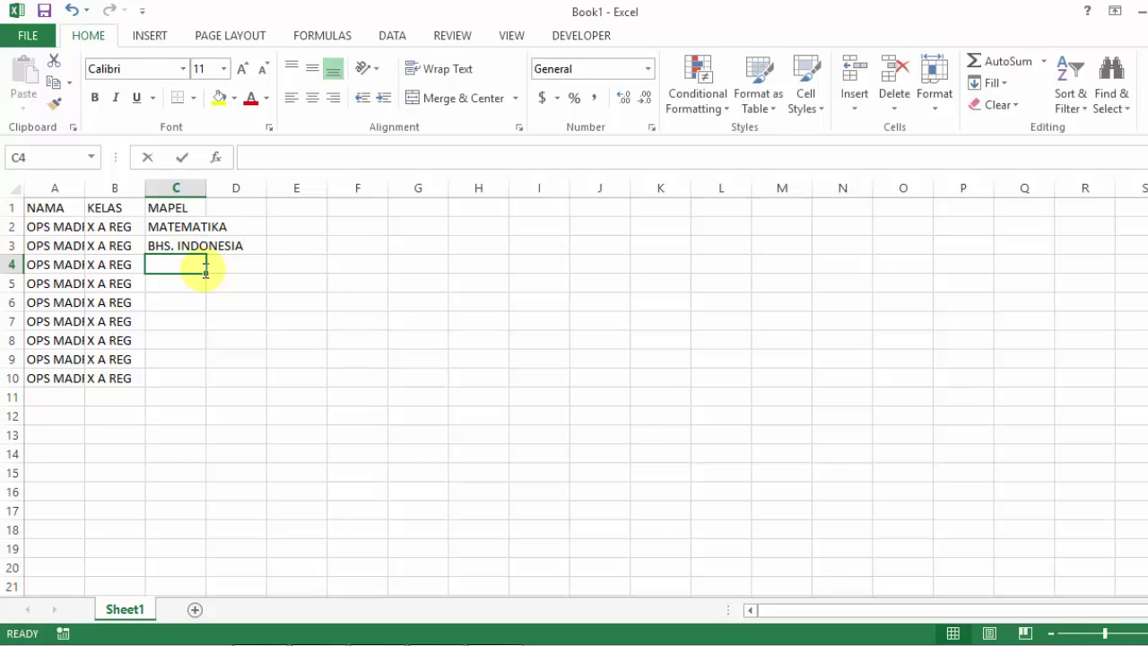
type("BHS. ING")
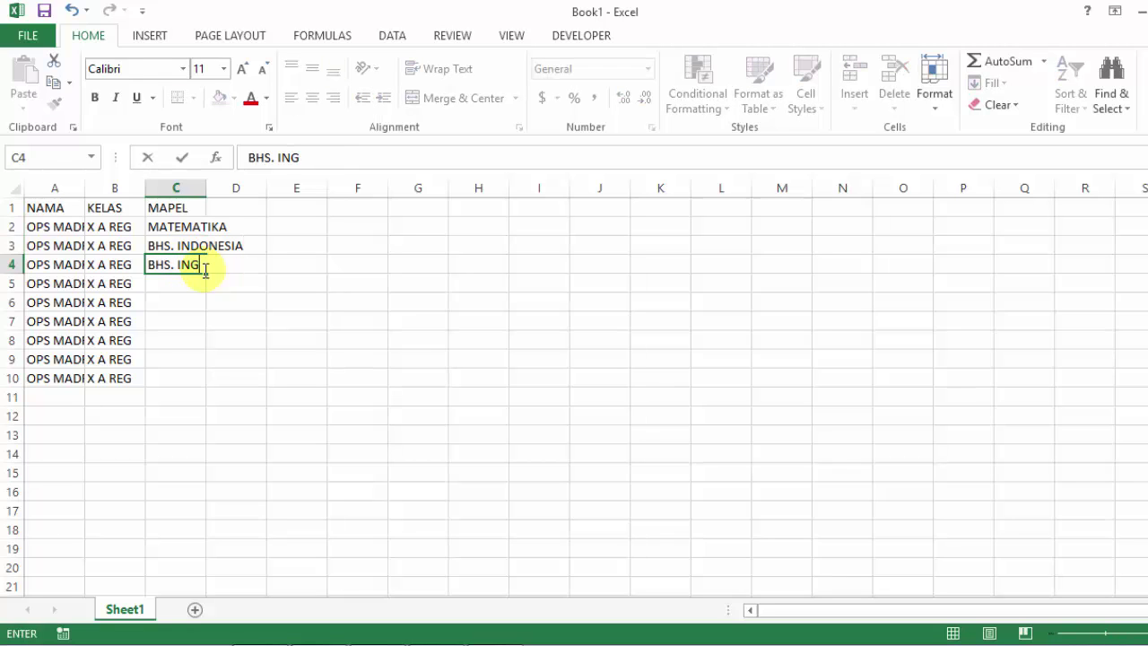
type("GRIS")
key("Return")
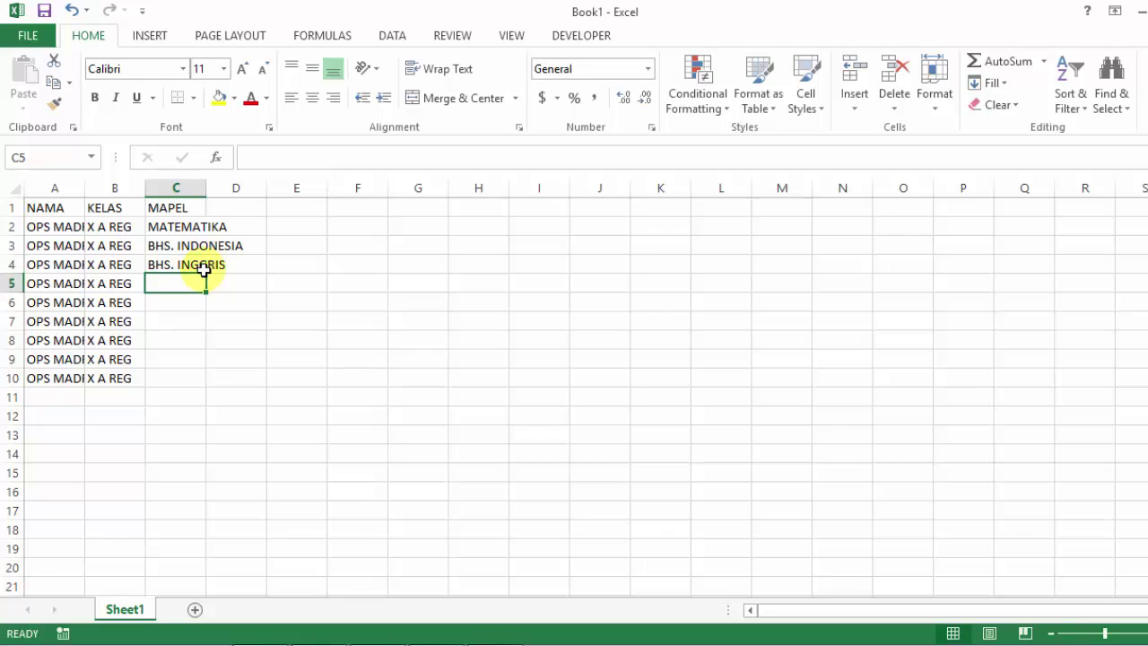
type("BHS.")
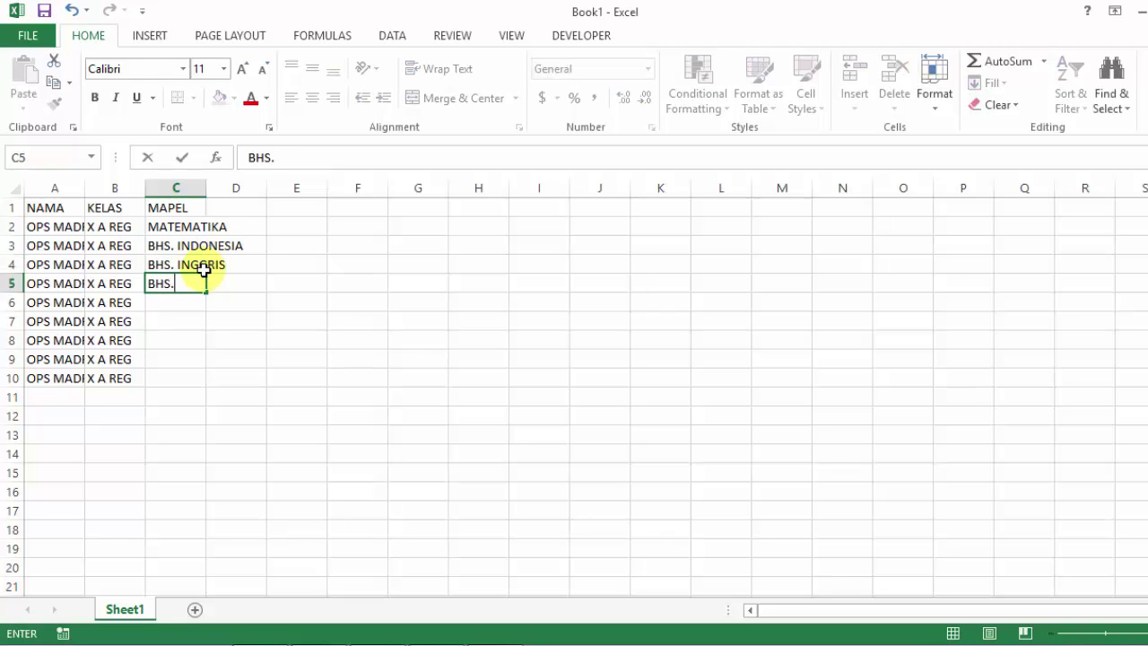
type(" JAWA")
key("Return")
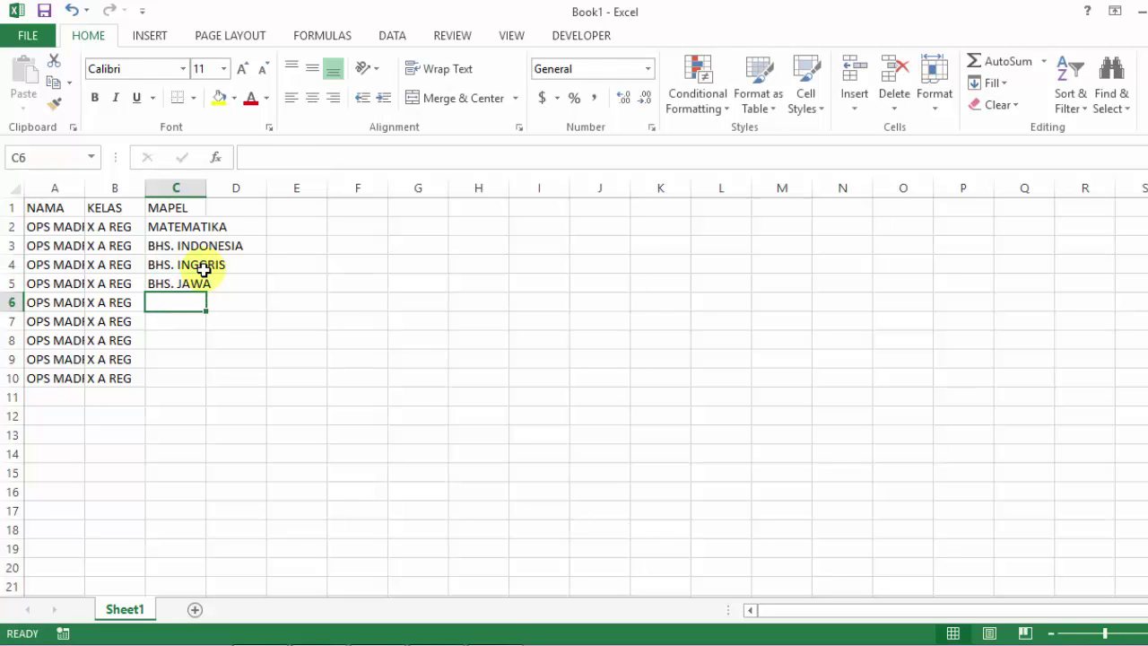
type("PAI")
key("Return")
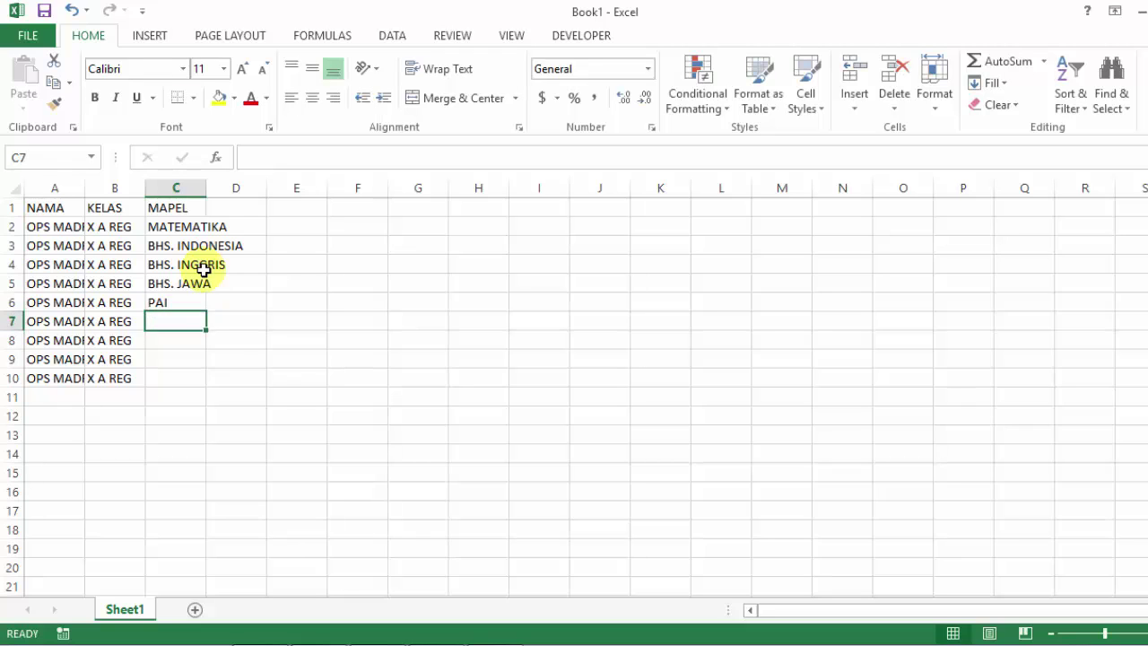
- Enter TIK, PLH, PENJAS, KERTAKES in C7:C10 and autofit column A
type("TIK")
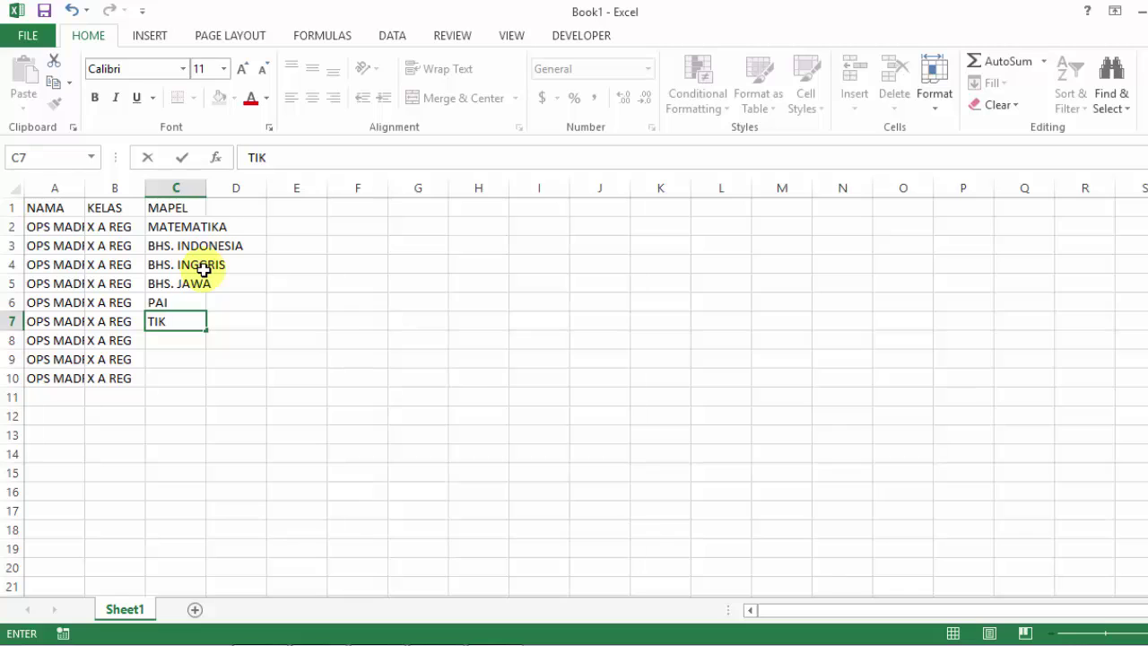
key("Return")
type("PLH")
key("ctrl+Return")
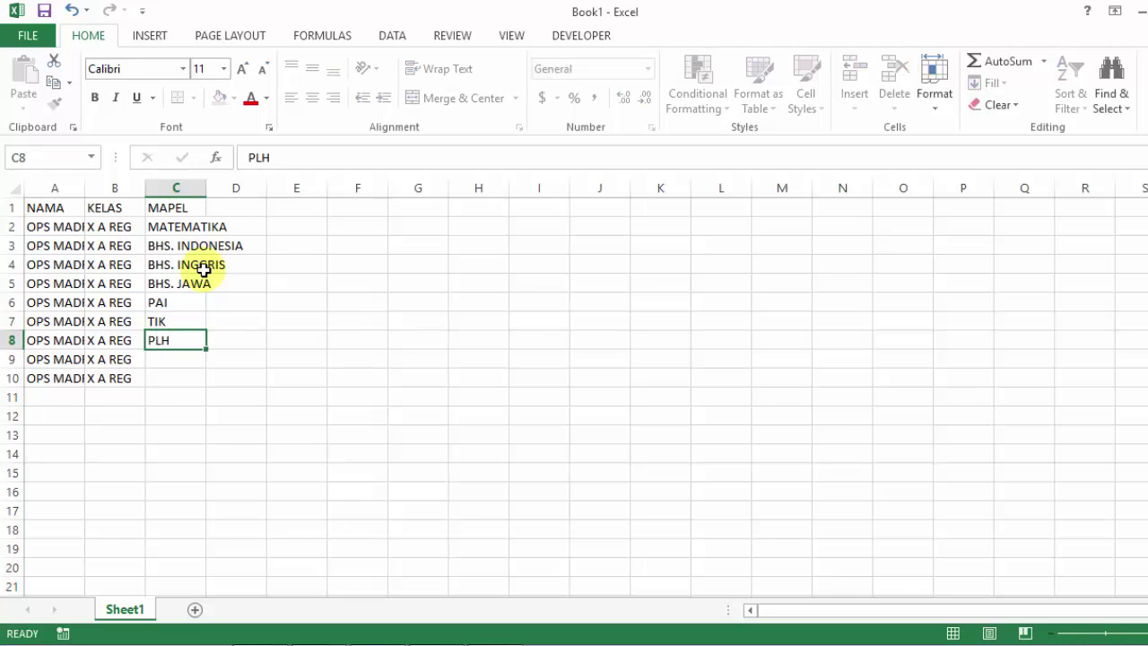
key("Return")
type("PENJAS")
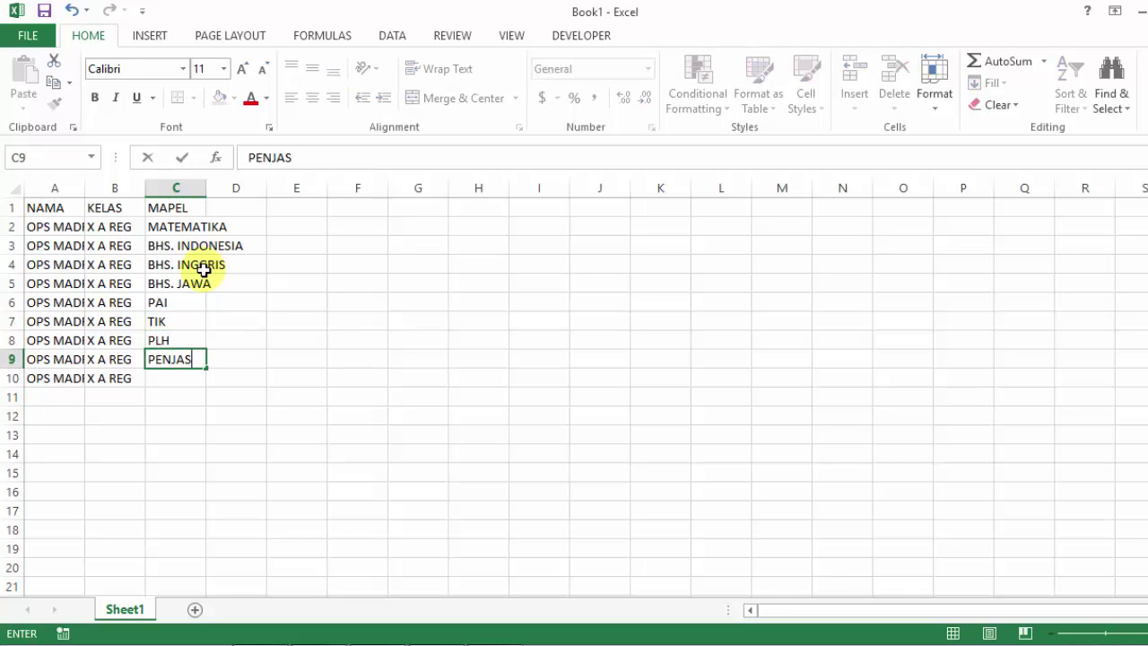
key("Return")
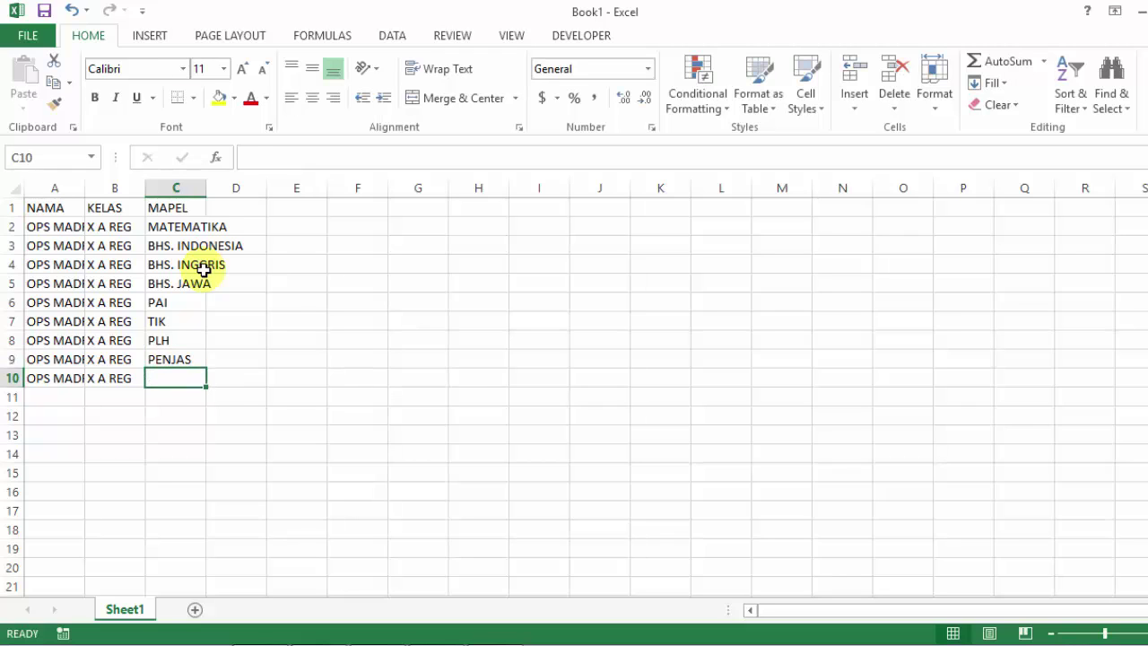
type("KERTAK")
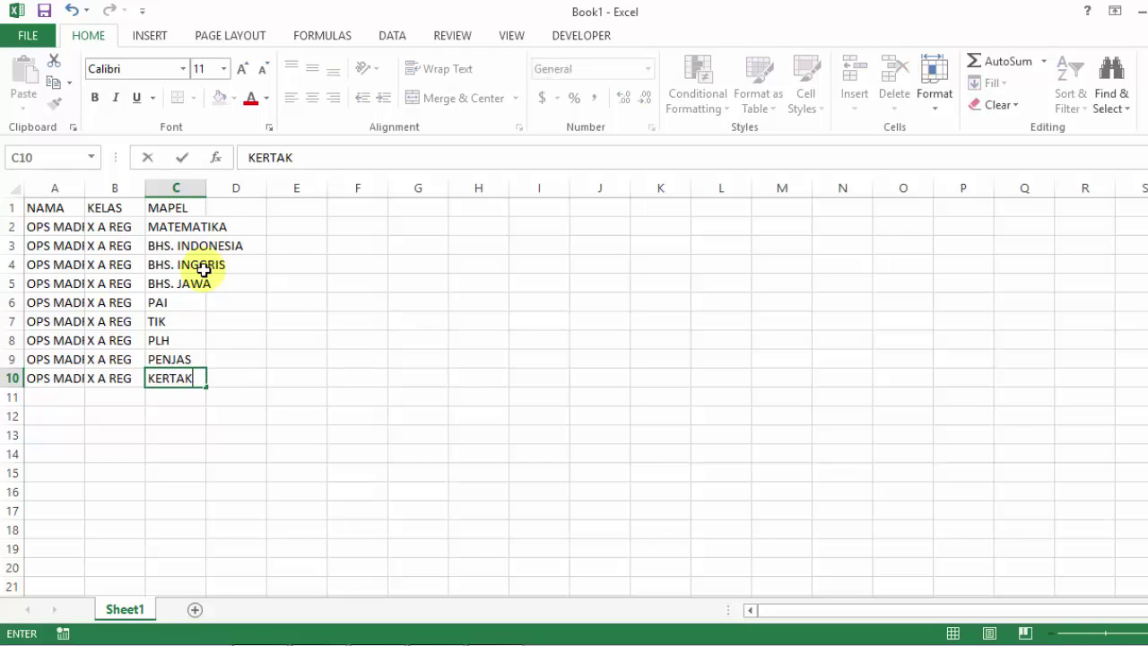
type("ES")
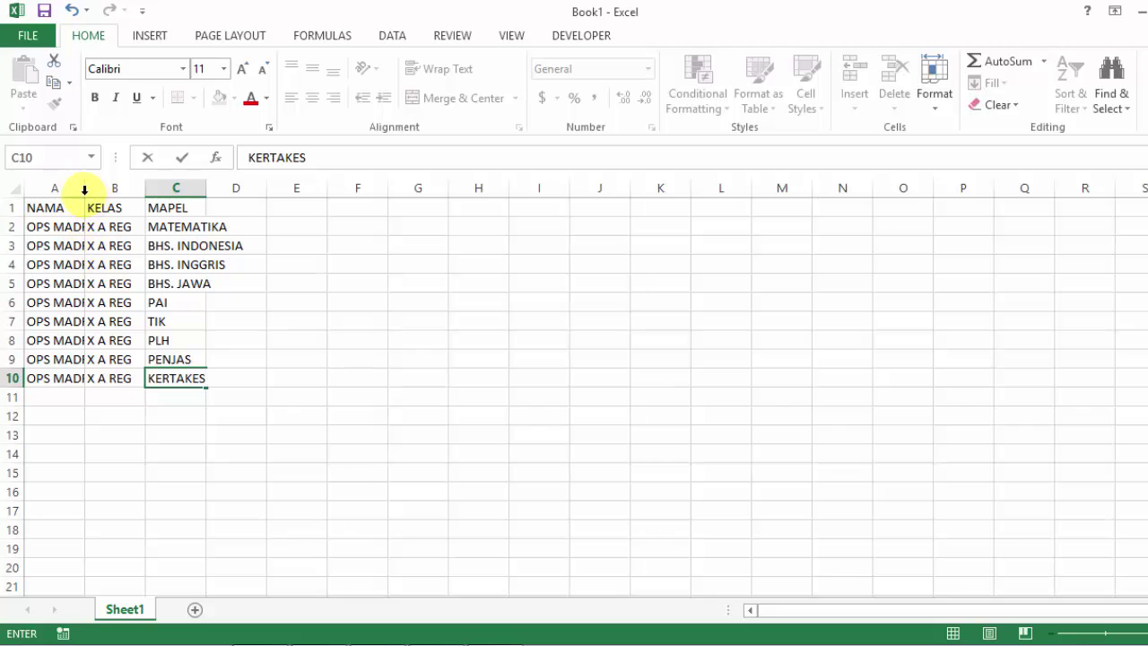
left_click(91, 261)
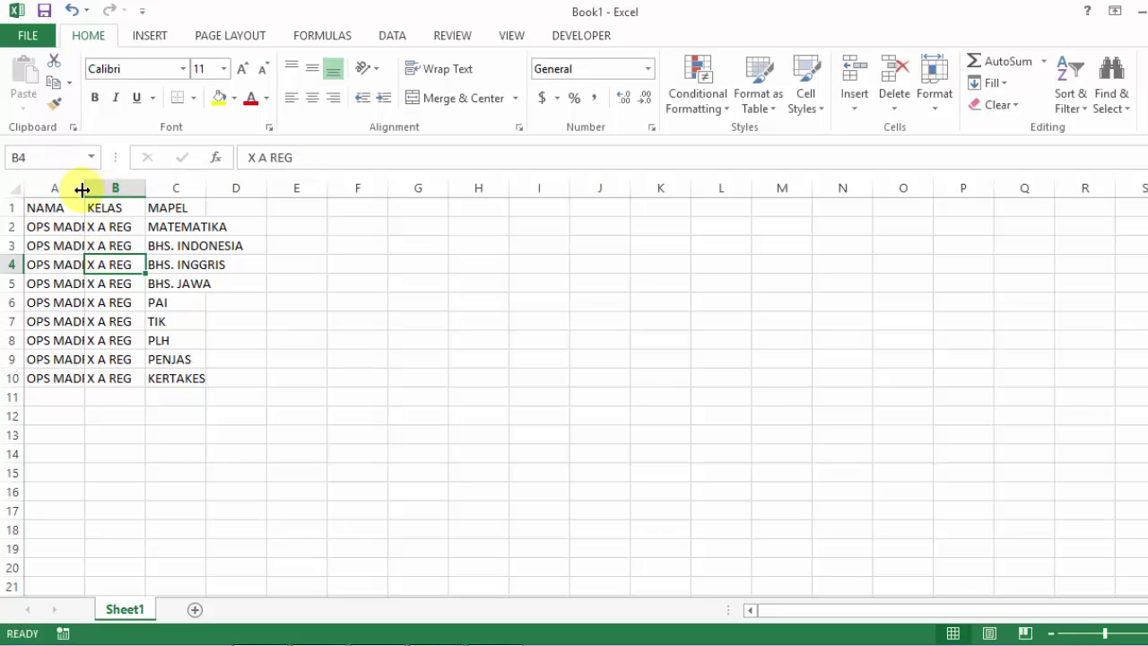
double_click(82, 190)
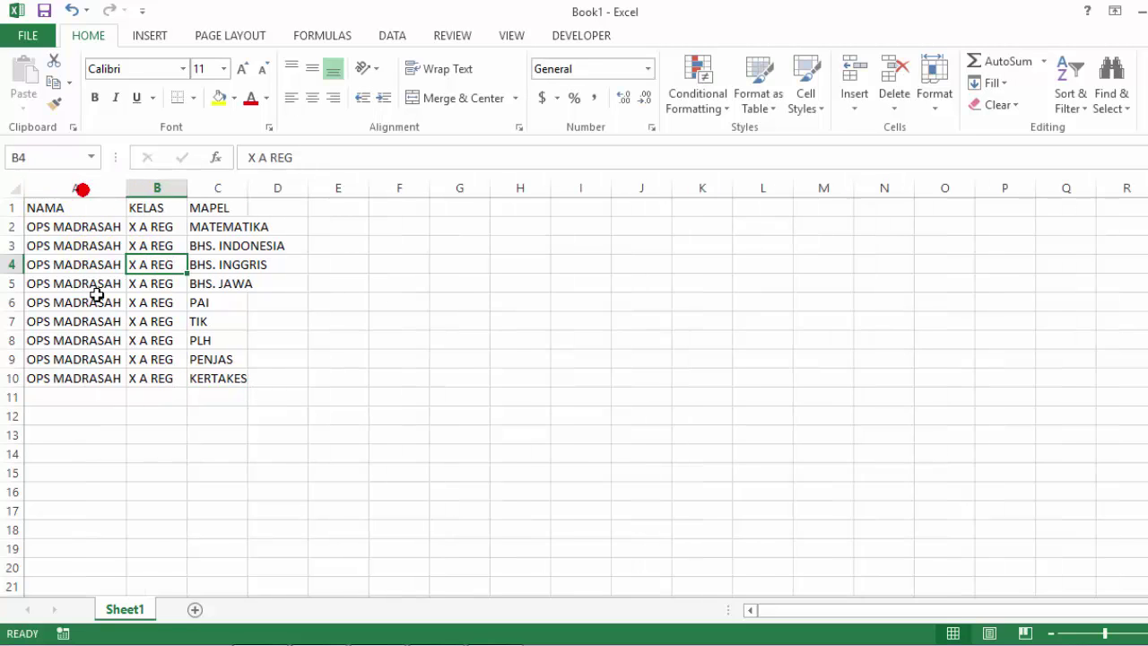
- Autofit columns B and C to fit X A REG and BHS. INDONESIA
double_click(189, 188)
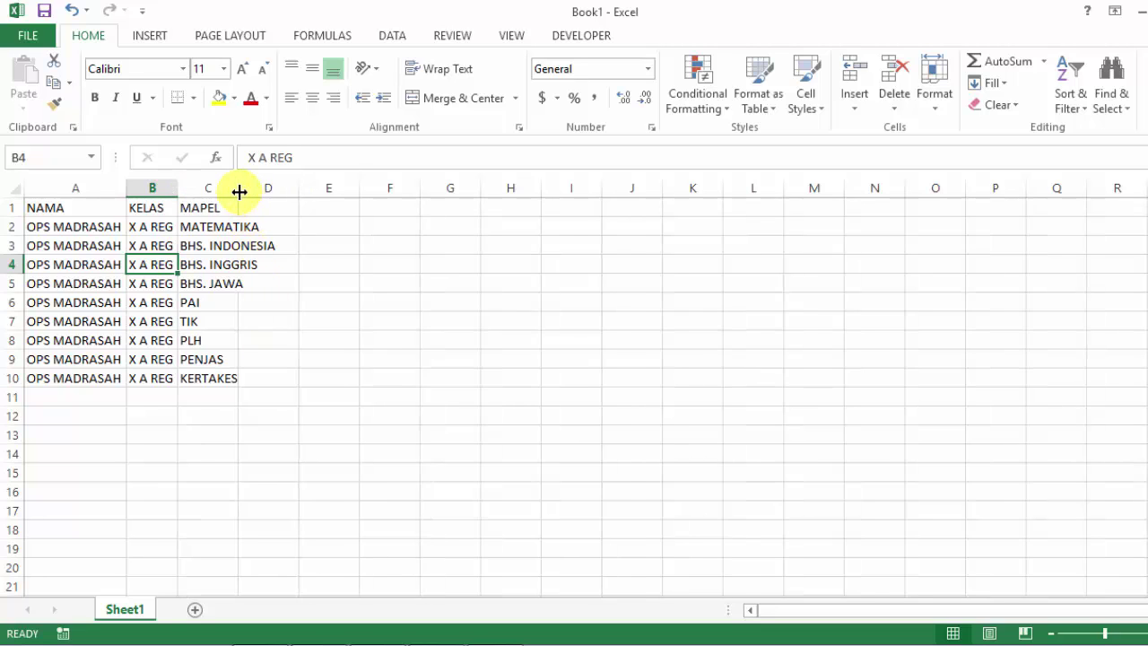
double_click(240, 191)
left_click(318, 340)
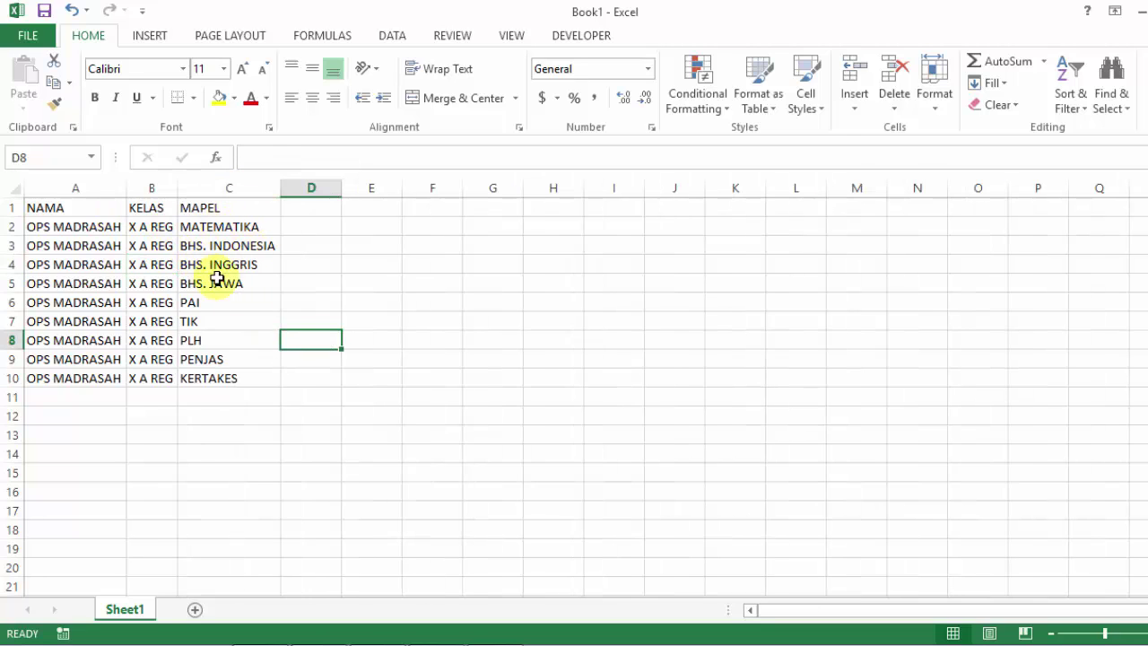
- Save the workbook as DATA LABEL.xlsx in Documents and close Excel
left_click(42, 11)
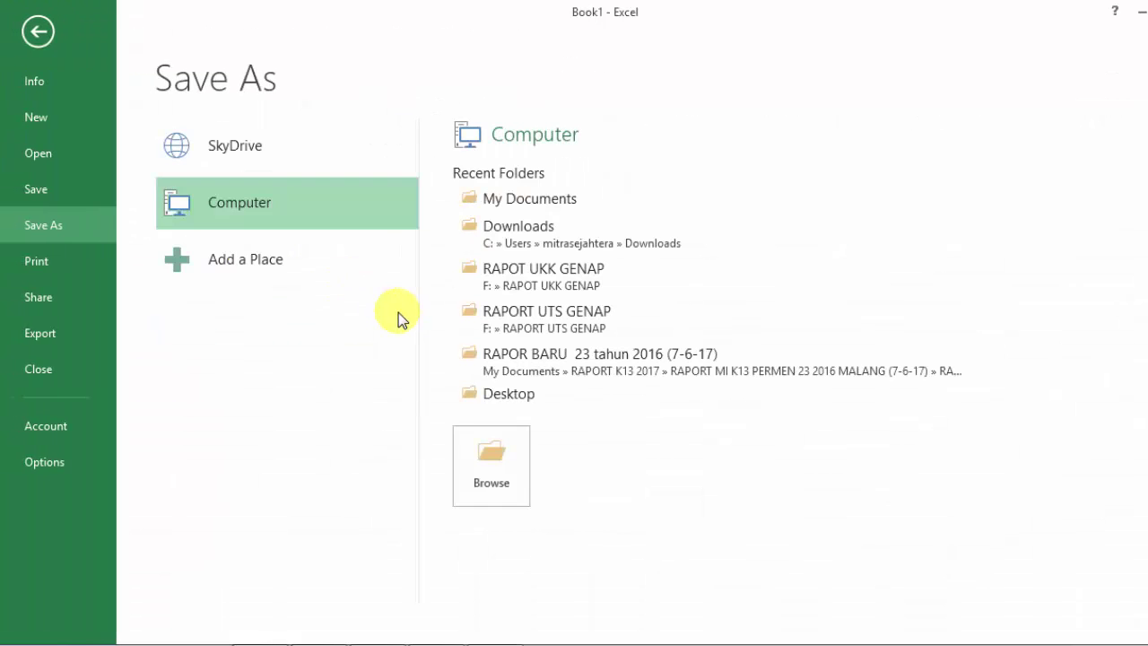
left_click(531, 332)
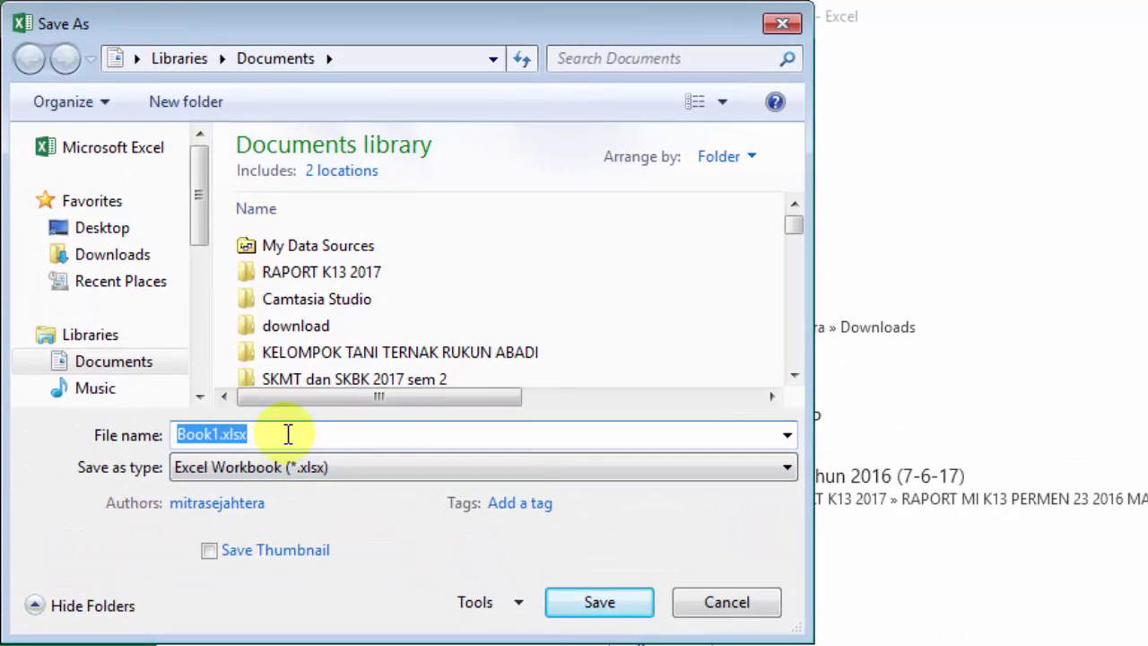
type("DA")
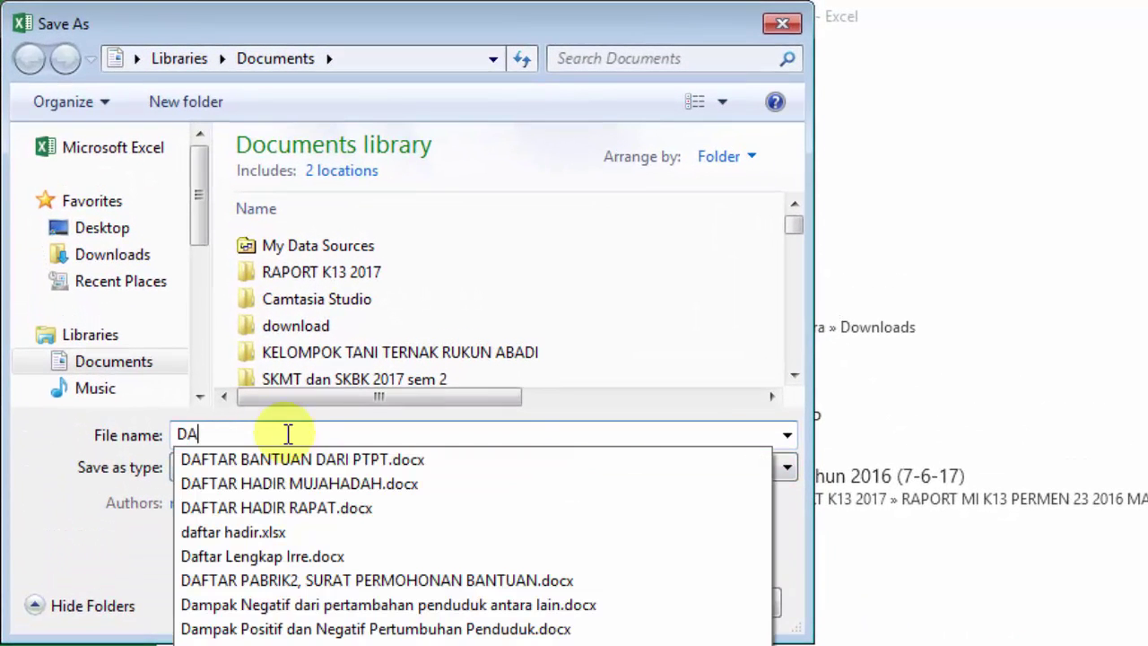
type("TA LABEL")
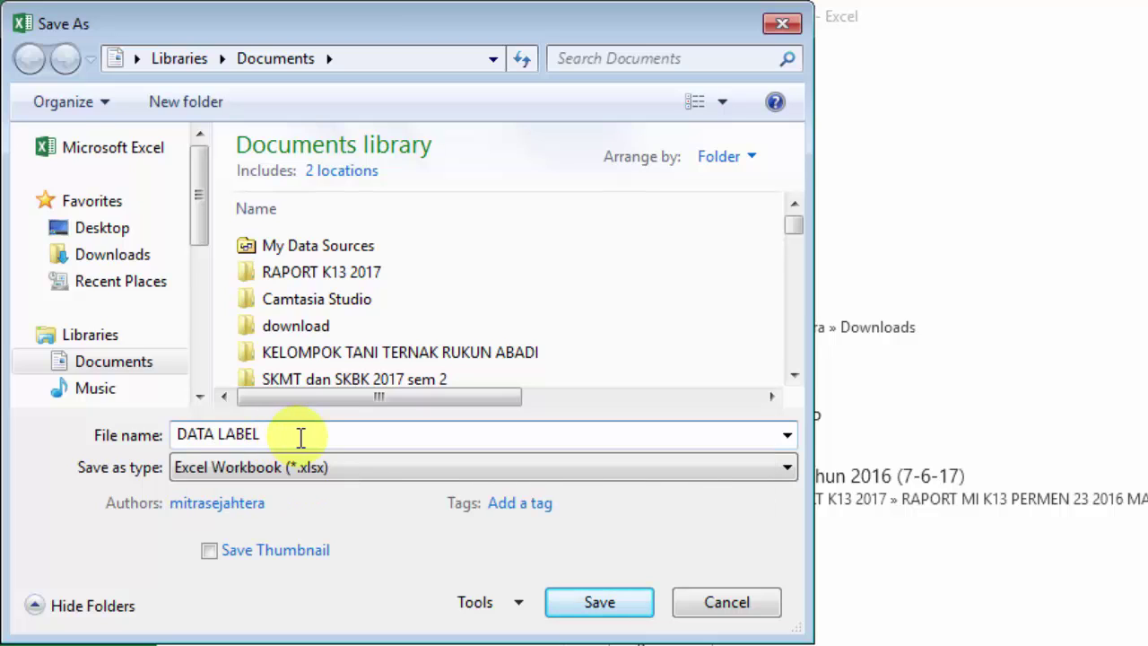
left_click(617, 608)
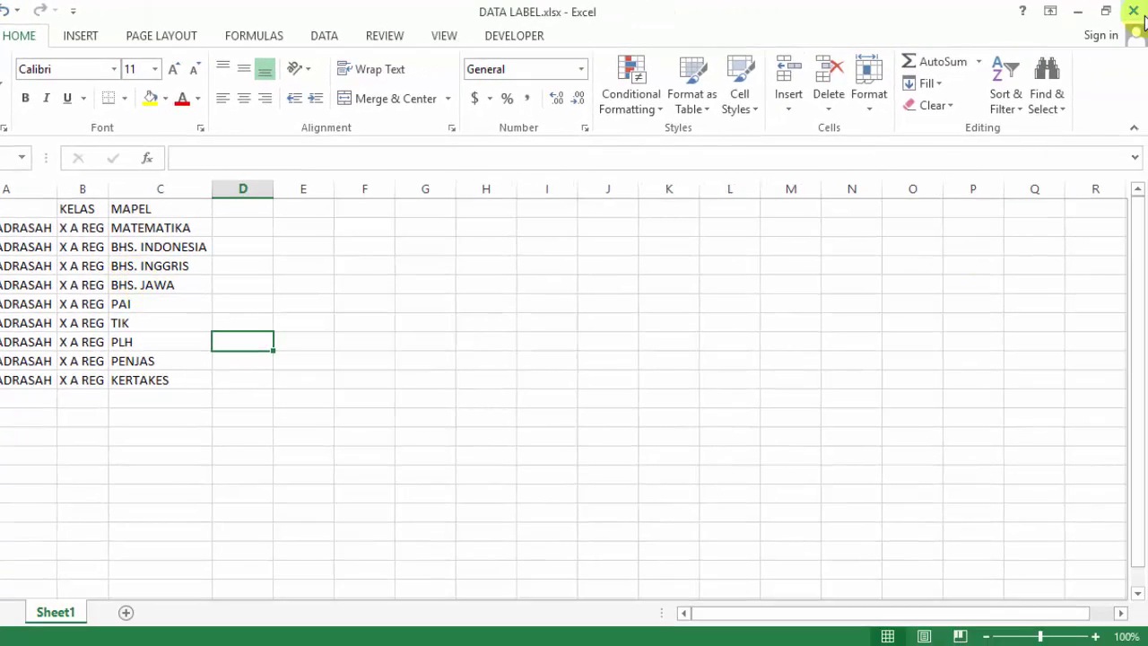
left_click(1135, 12)
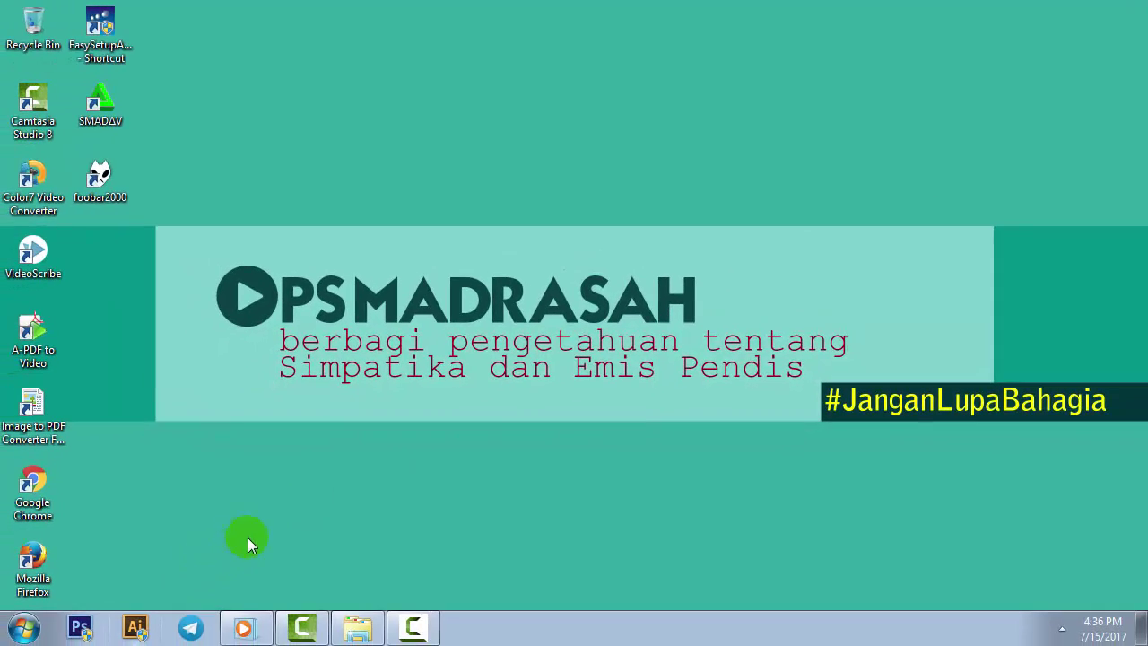
- Launch Word 2013 from the Start menu and start a blank document
left_click(25, 628)
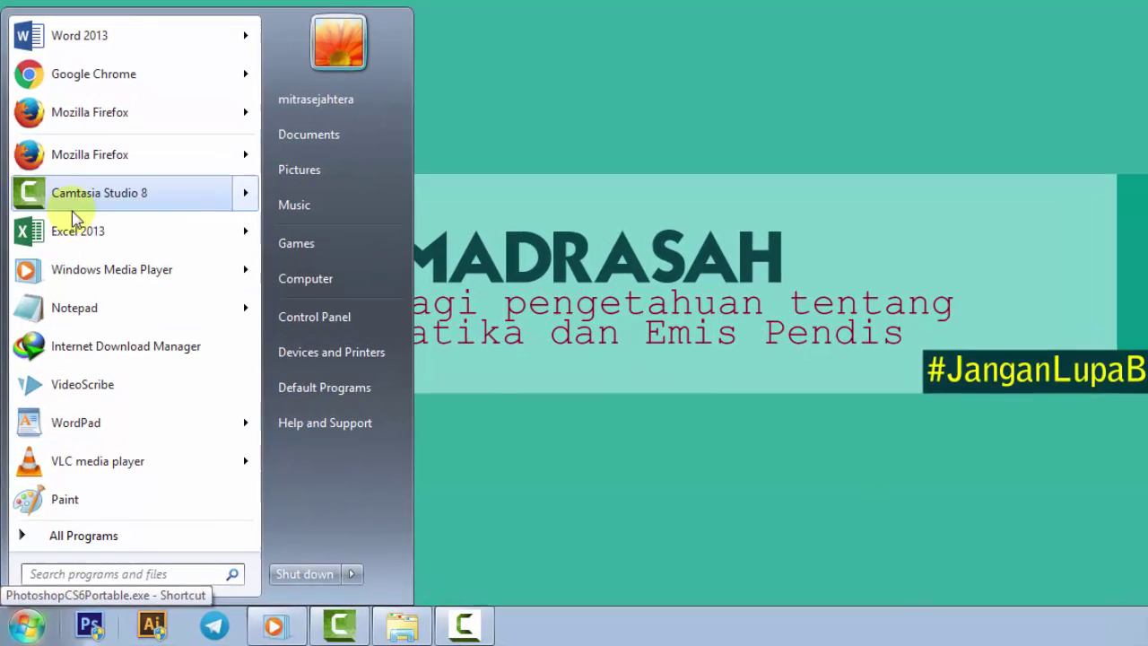
left_click(651, 209)
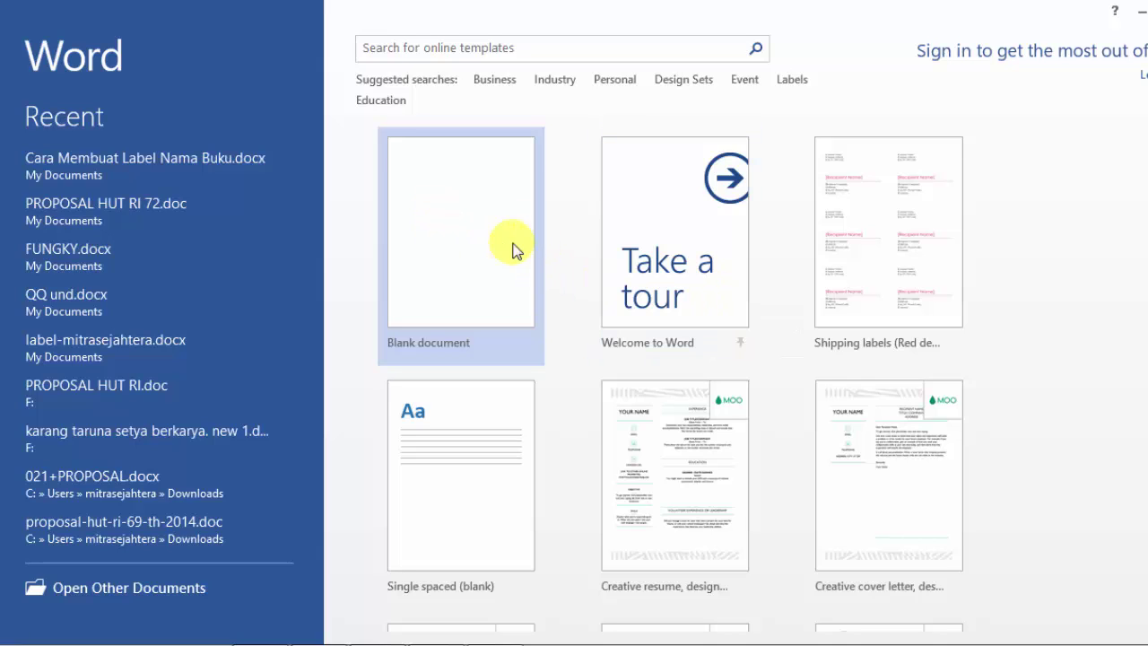
left_click(435, 263)
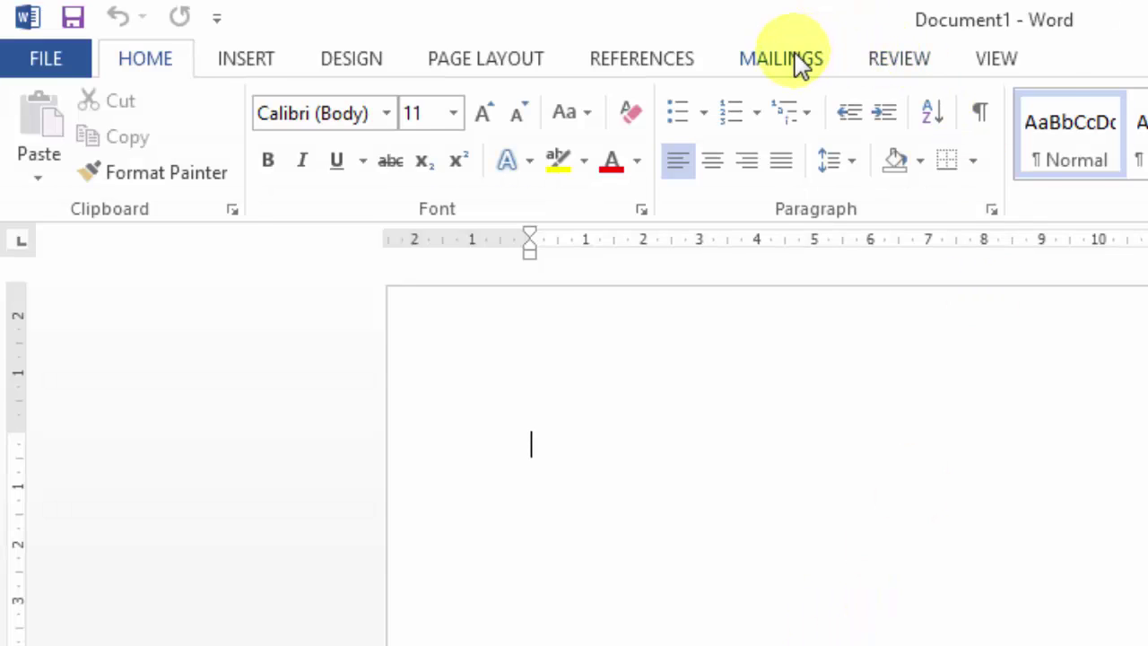
- Create a new label document using Microsoft vendor's 30 Per Page address labels
left_click(795, 58)
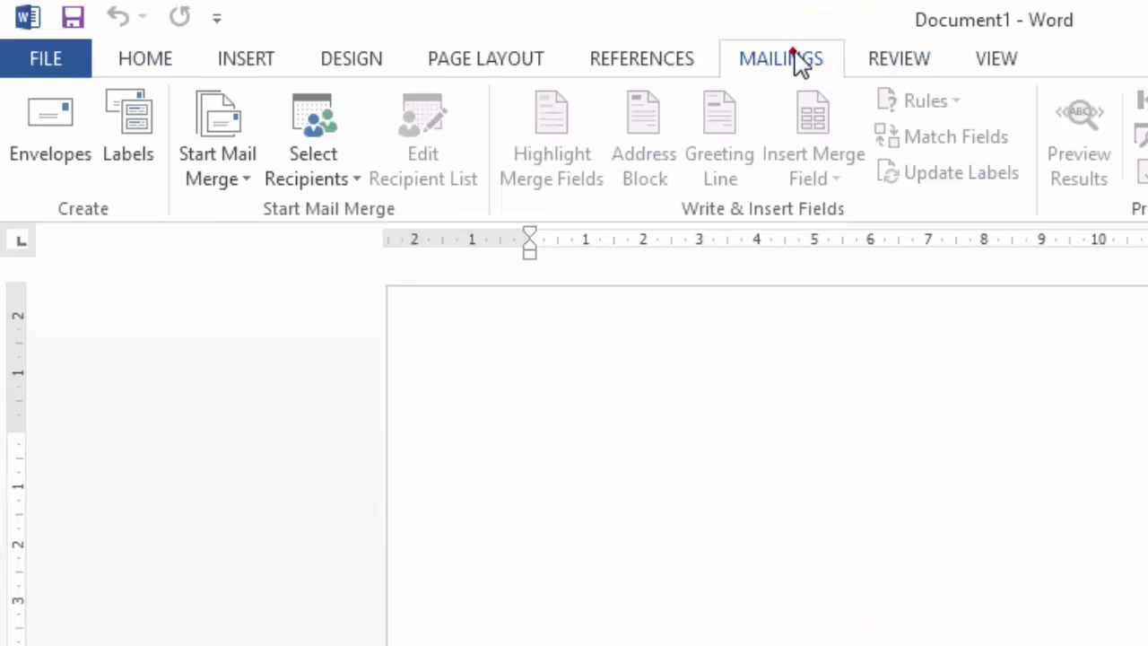
left_click(130, 156)
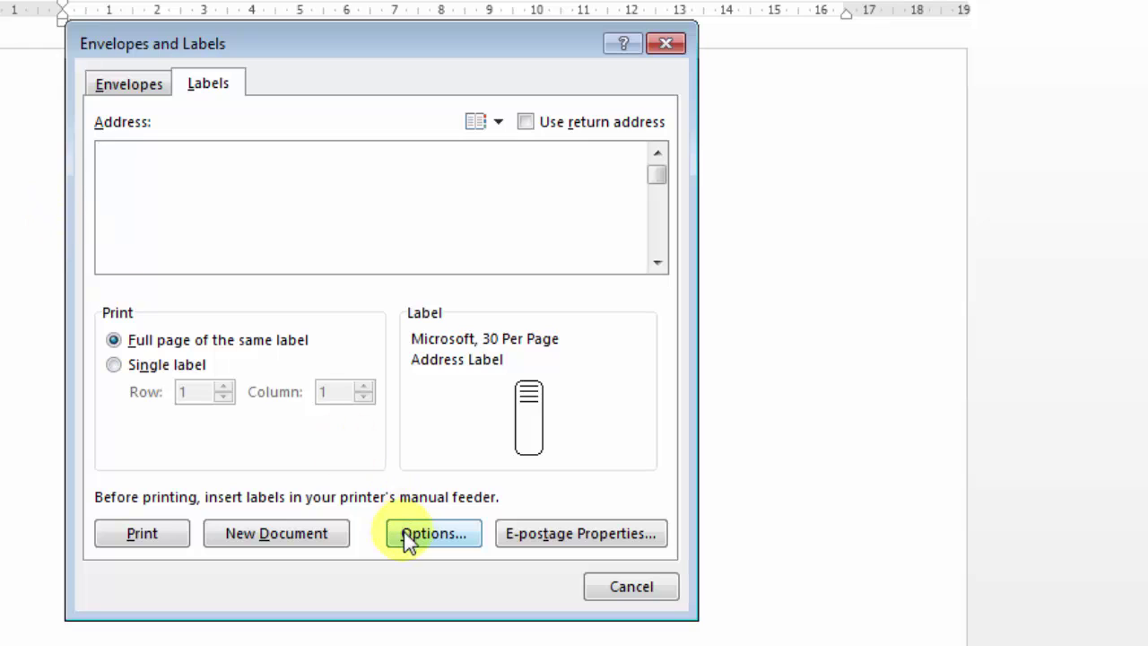
left_click(432, 535)
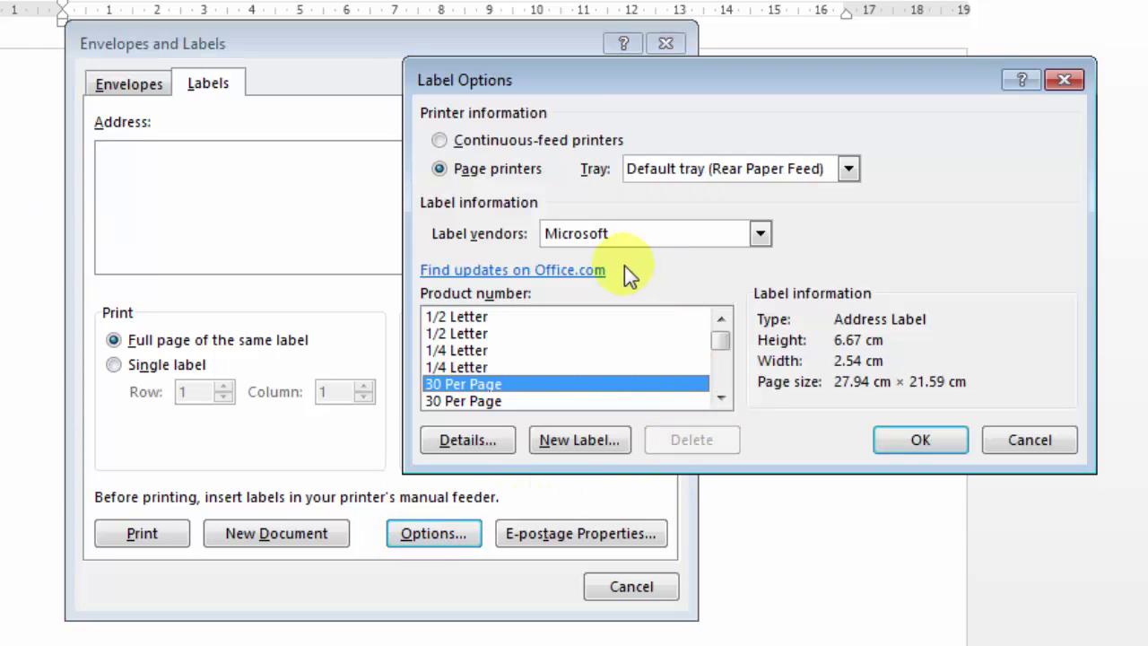
left_click(729, 233)
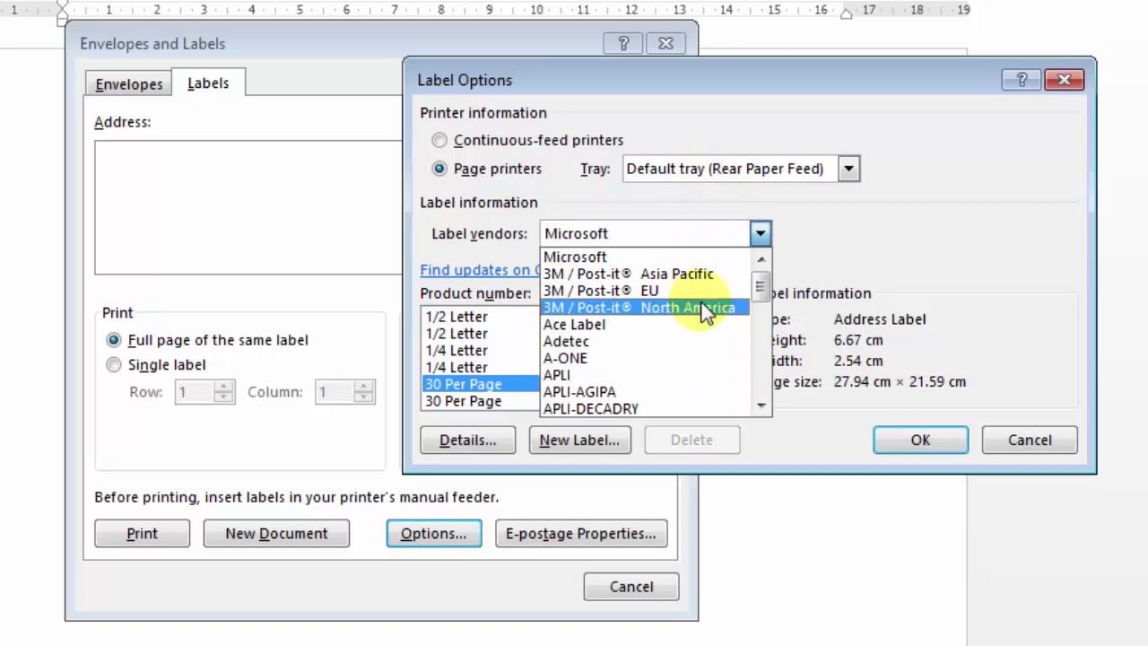
left_click(703, 257)
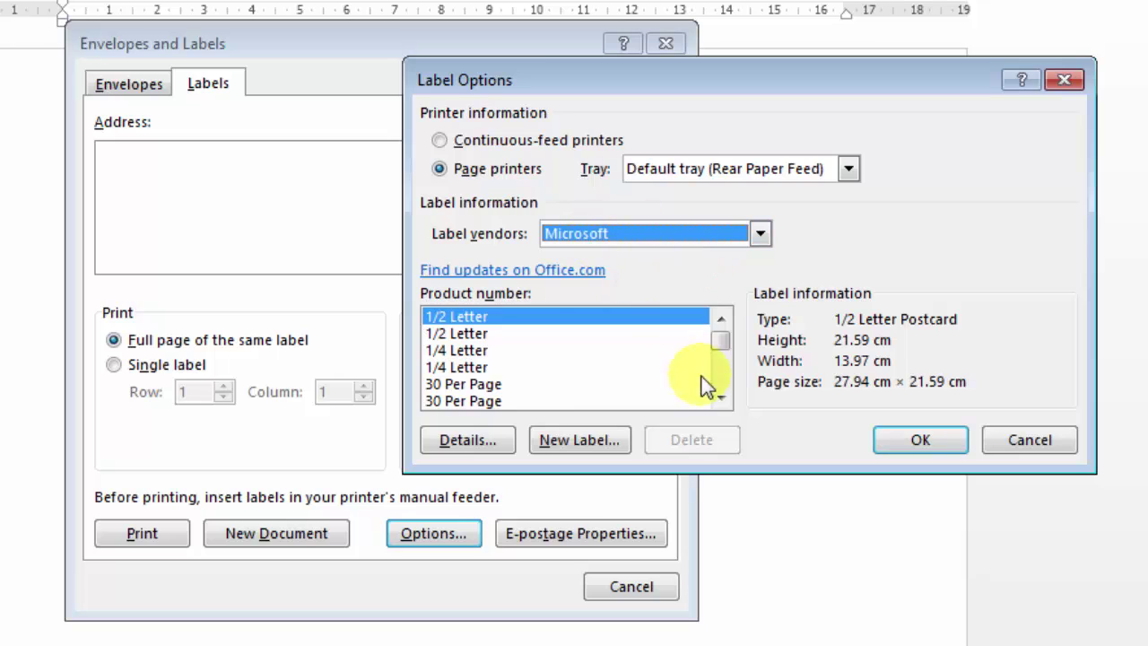
mouse_move(720, 341)
left_mouse_down()
mouse_move(727, 378)
mouse_move(728, 330)
left_mouse_up()
left_click_drag(721, 369, 723, 334)
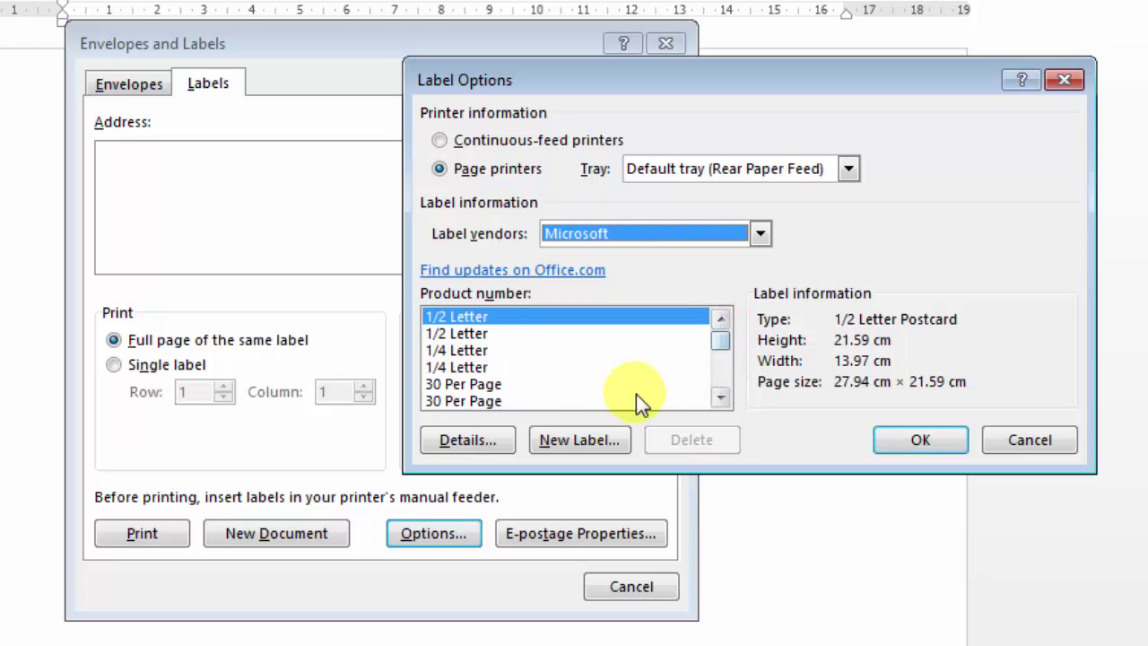
left_click(481, 401)
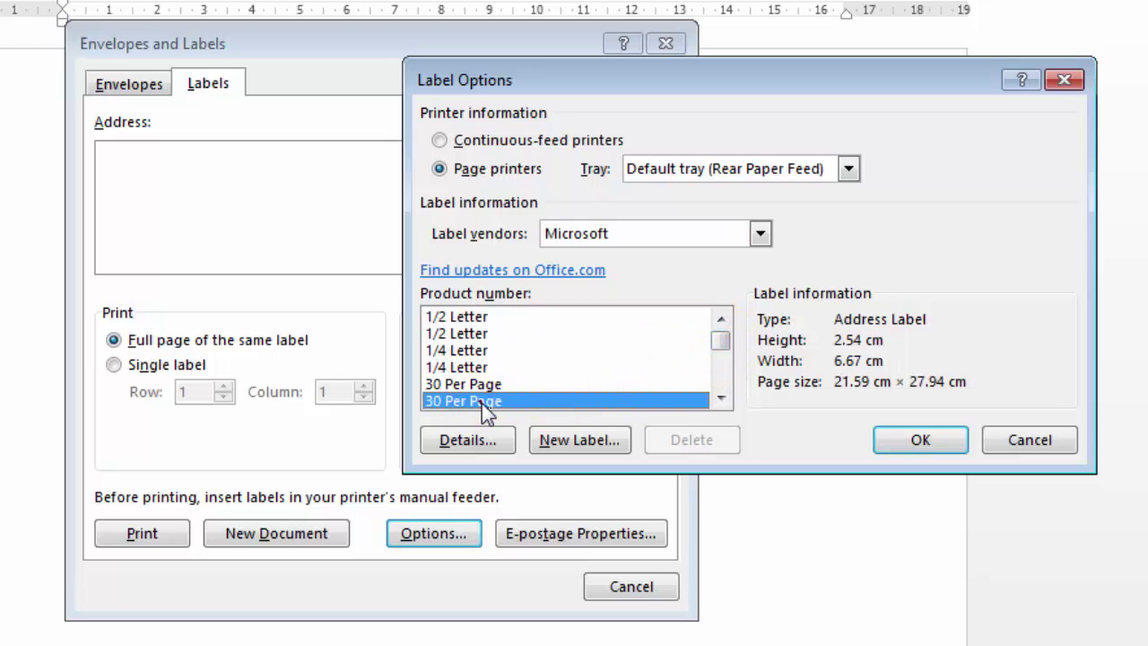
left_click(902, 443)
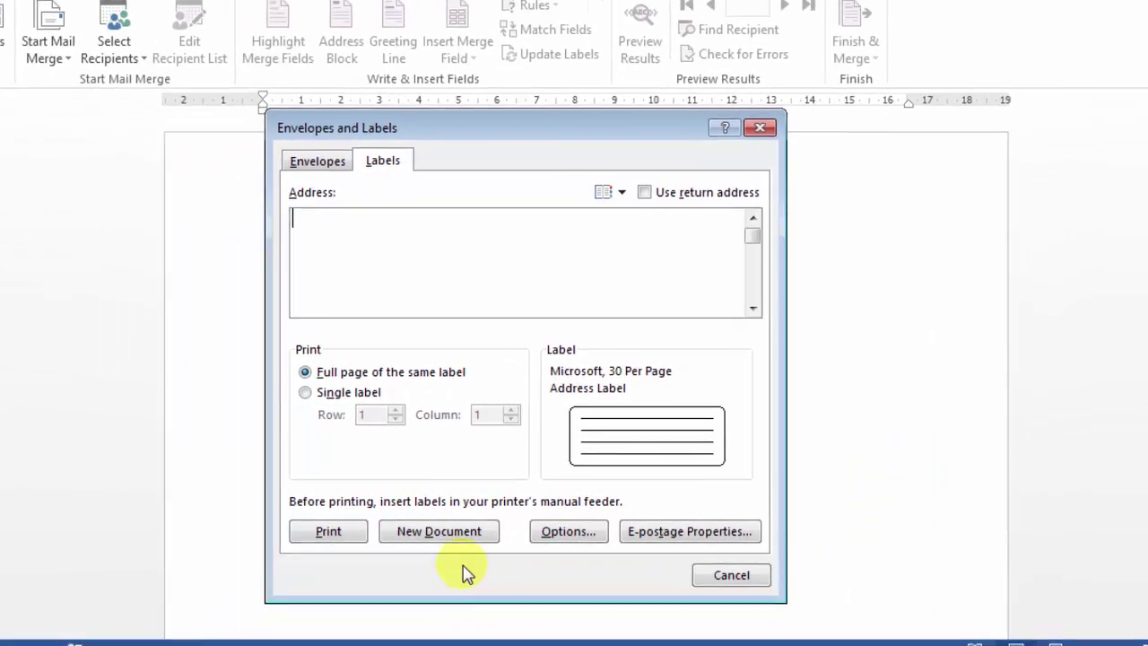
left_click(514, 538)
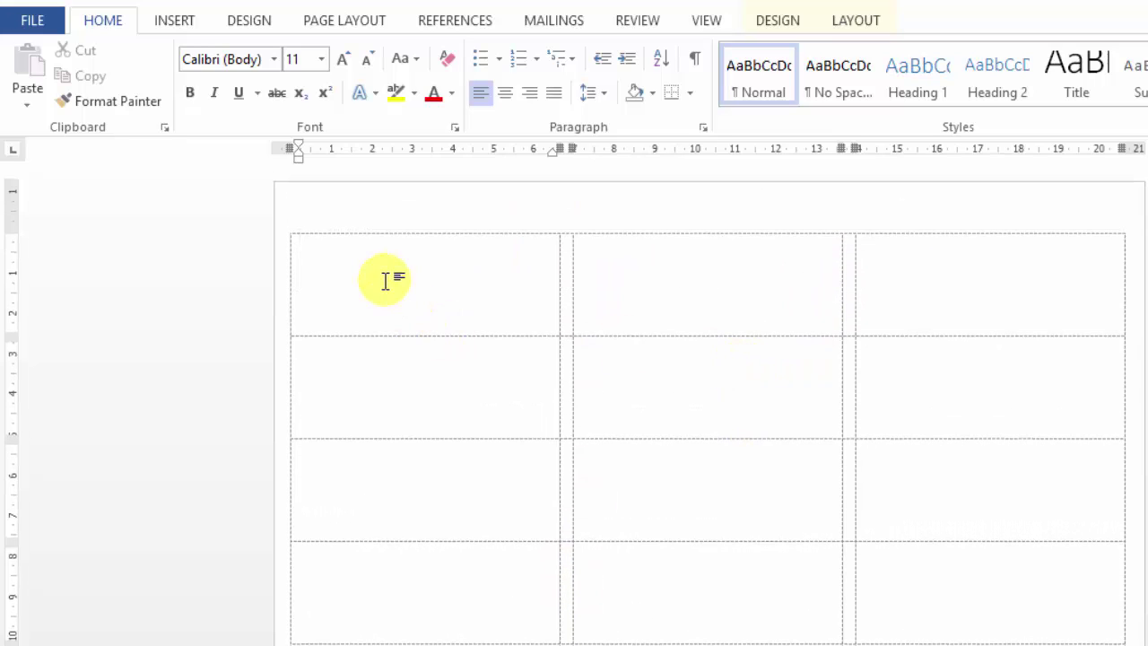
- Attach Sheet1$ of DATA LABEL.xlsx from Documents as the existing recipient list
left_click(431, 296)
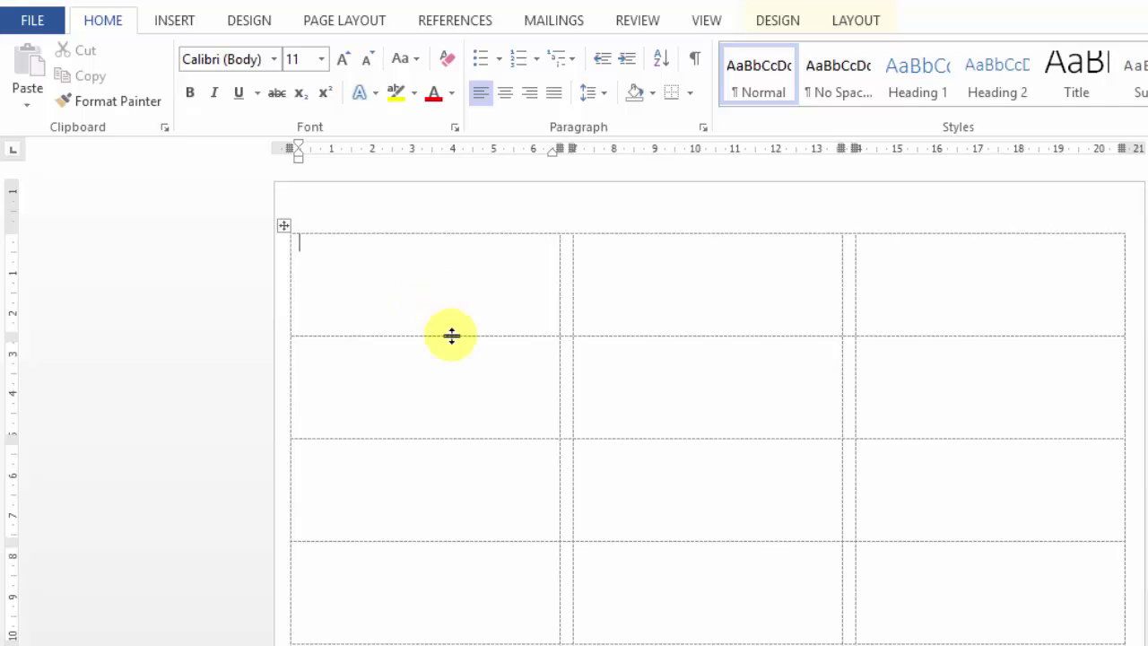
left_click(572, 25)
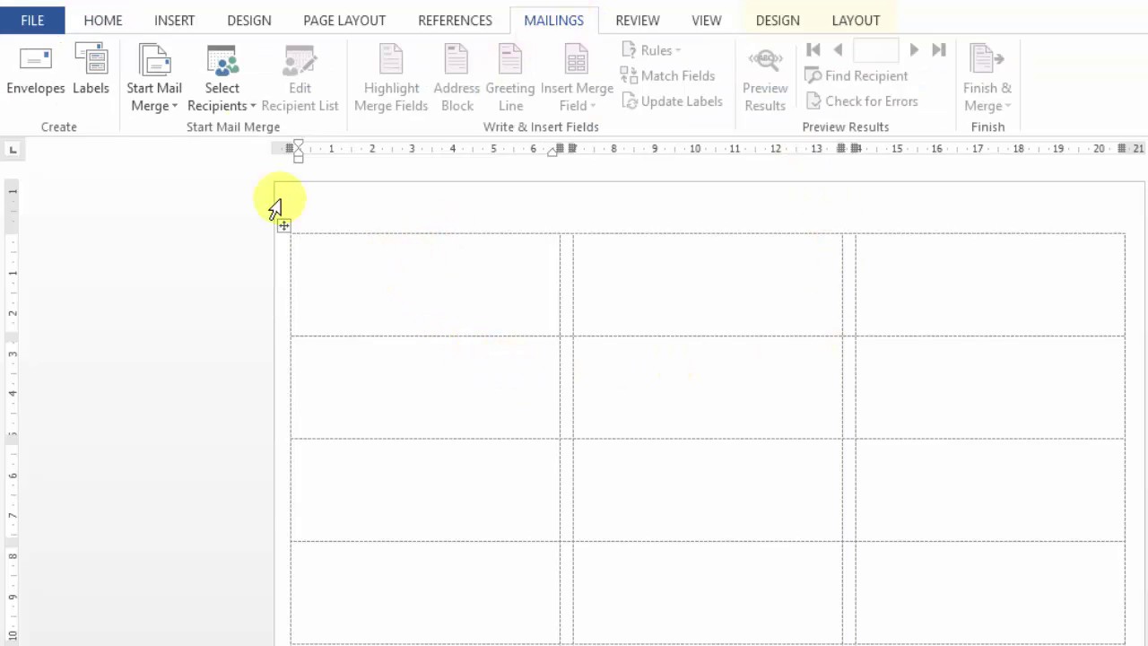
left_click(242, 115)
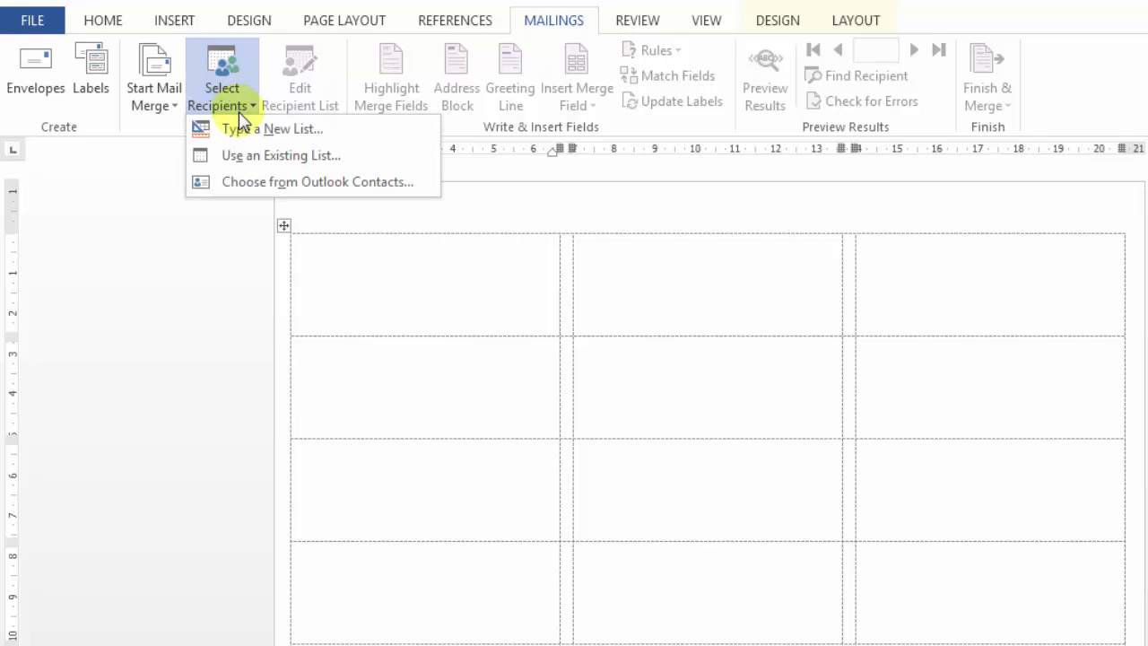
left_click(273, 157)
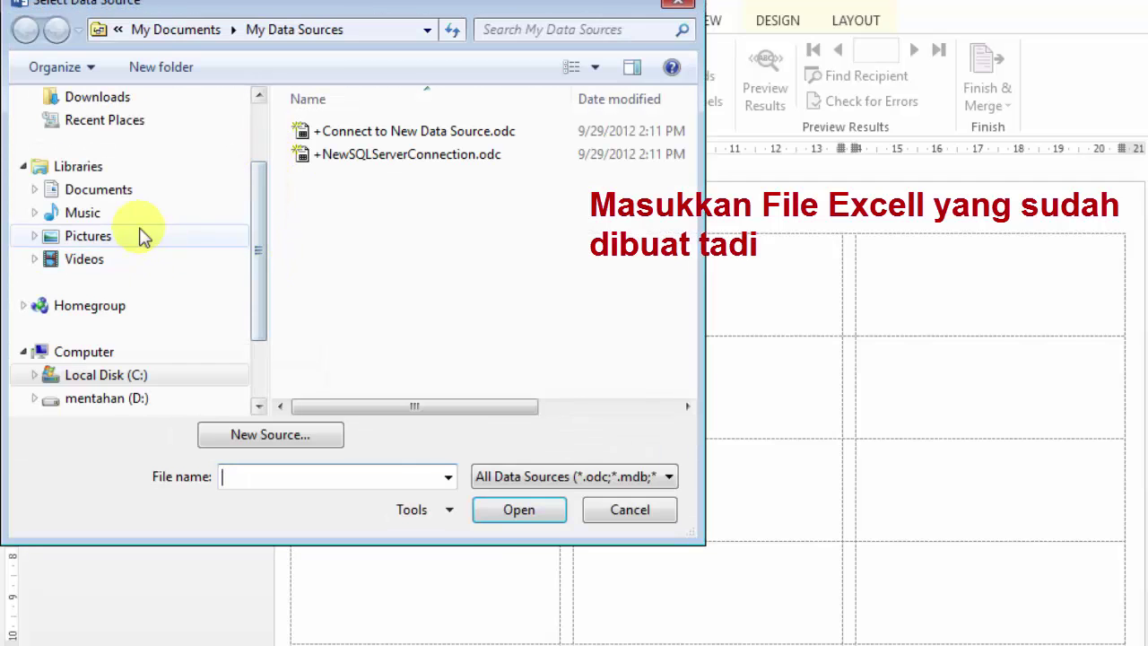
left_click(116, 196)
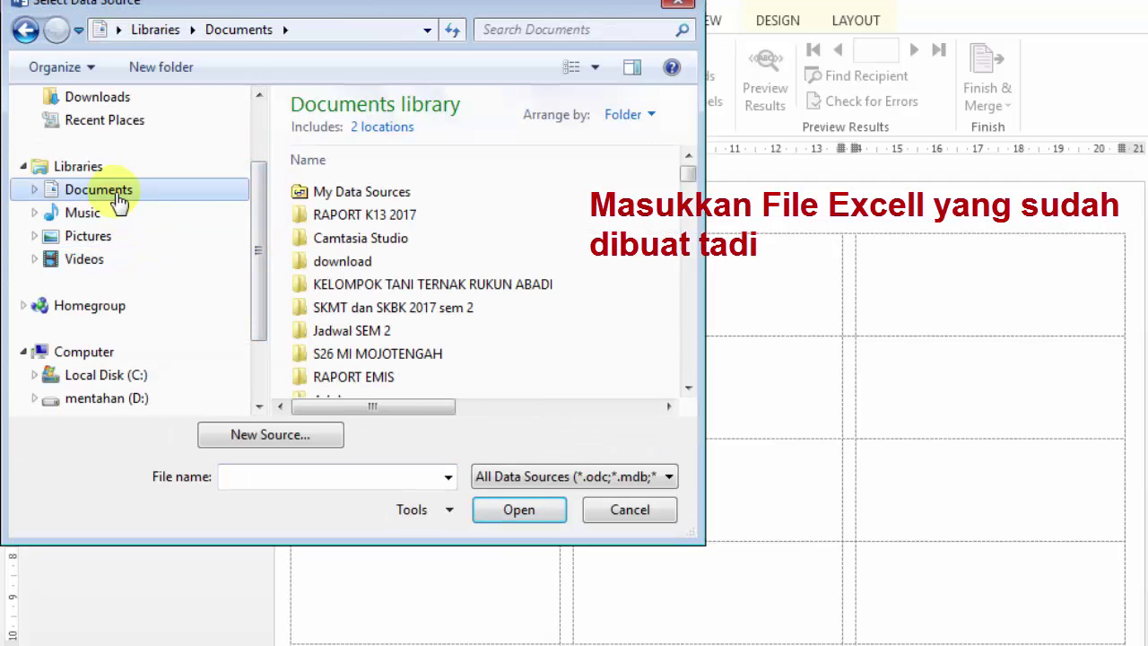
left_click_drag(689, 180, 689, 193)
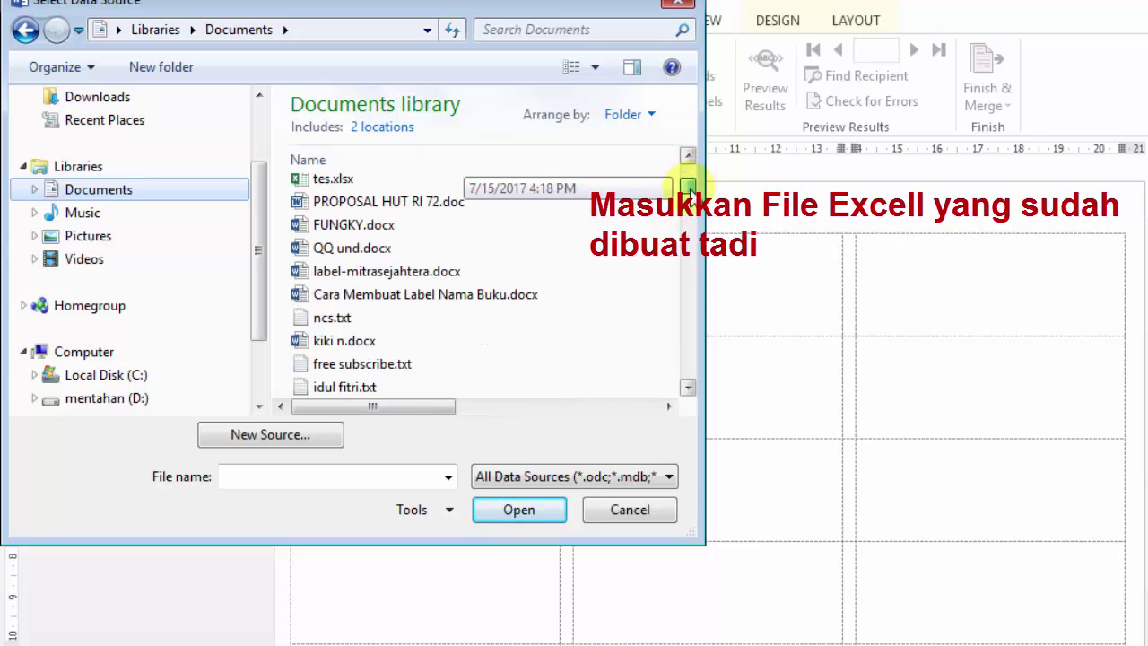
left_click(688, 156)
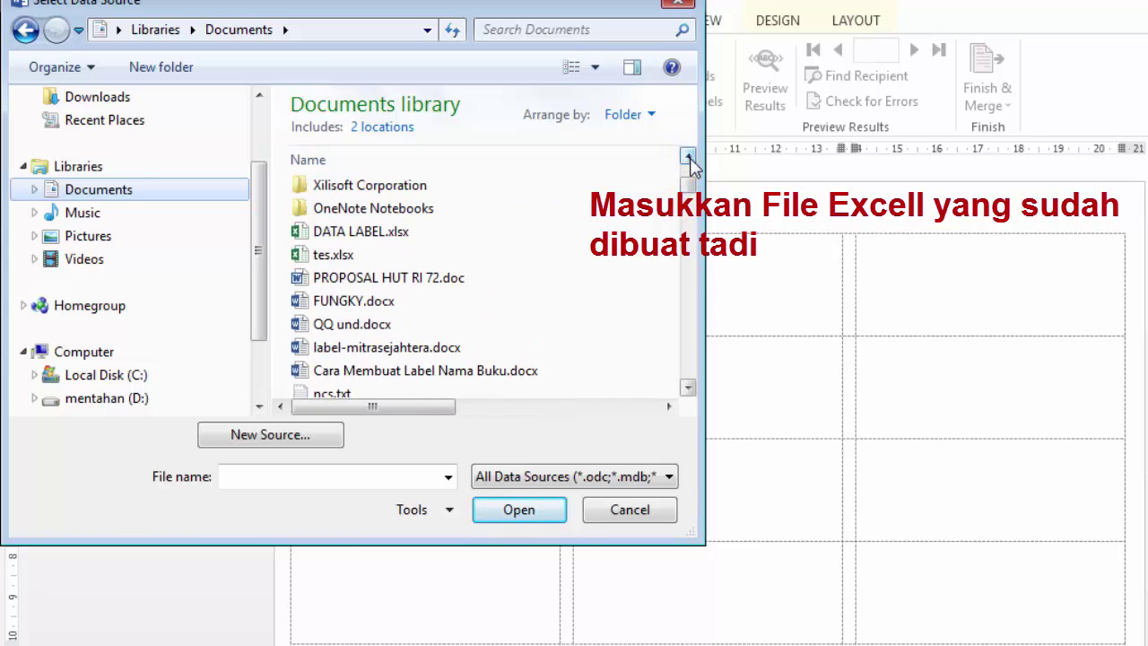
left_click(363, 236)
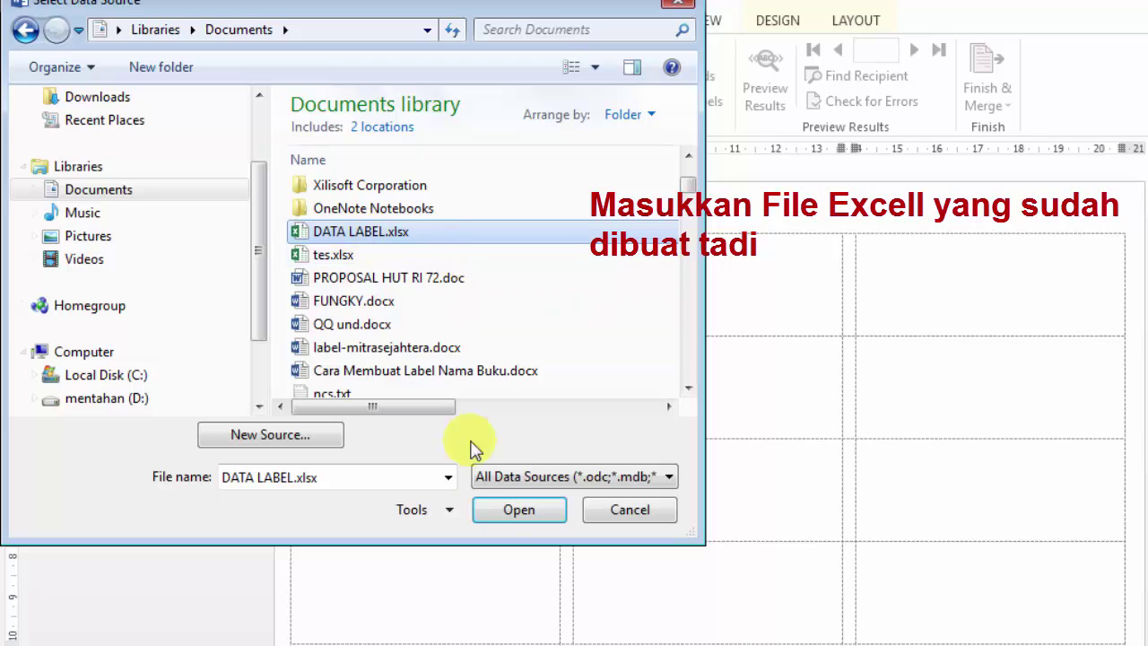
left_click(511, 509)
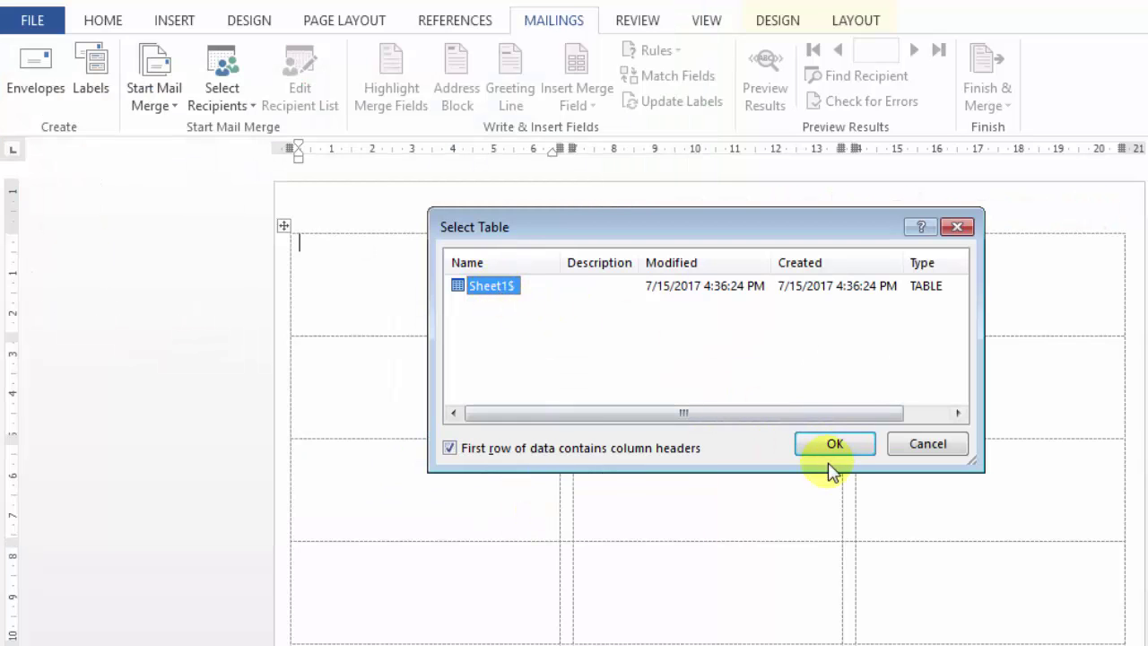
left_click(836, 449)
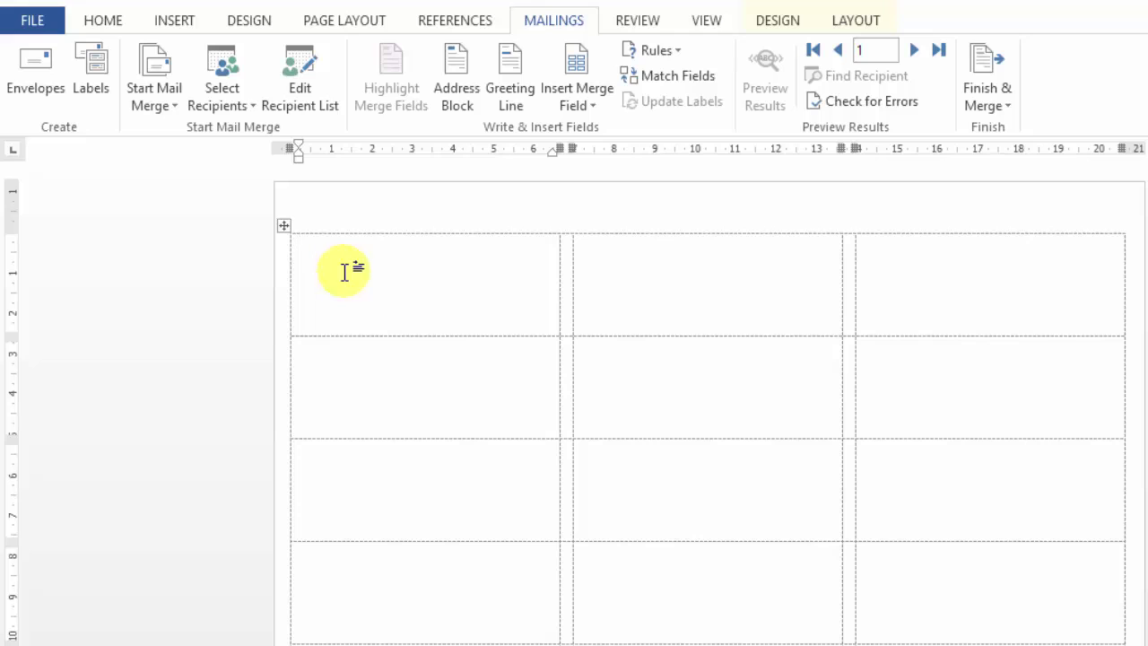
- Insert the NAMA, KELAS and MAPEL merge fields on separate lines of the first label
left_click(345, 272)
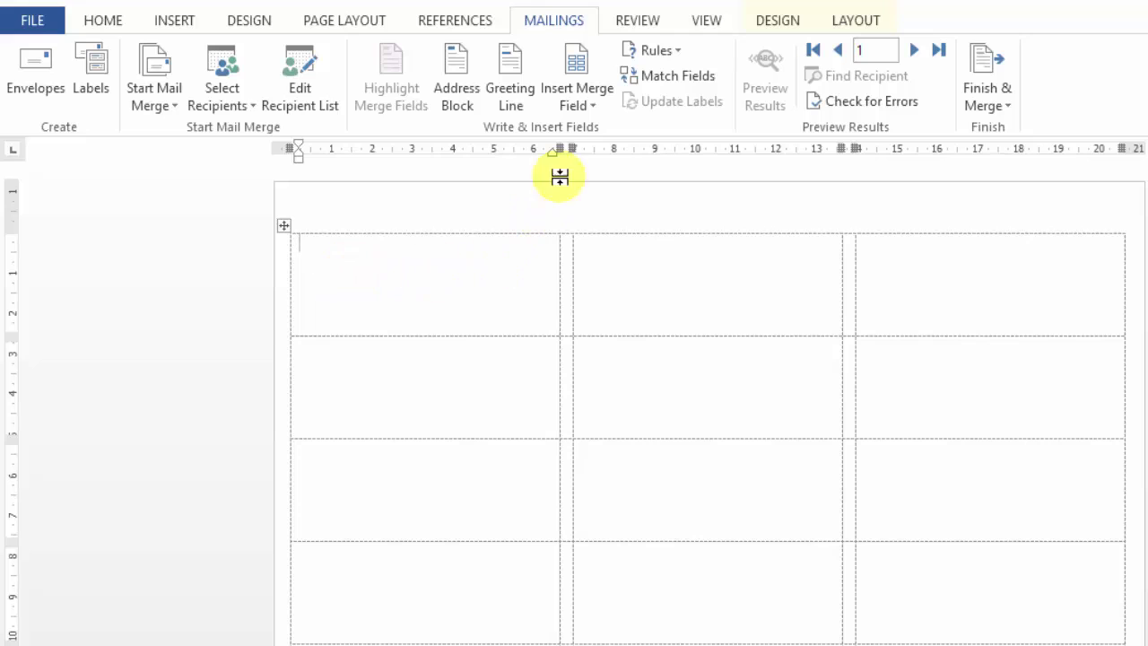
left_click(589, 107)
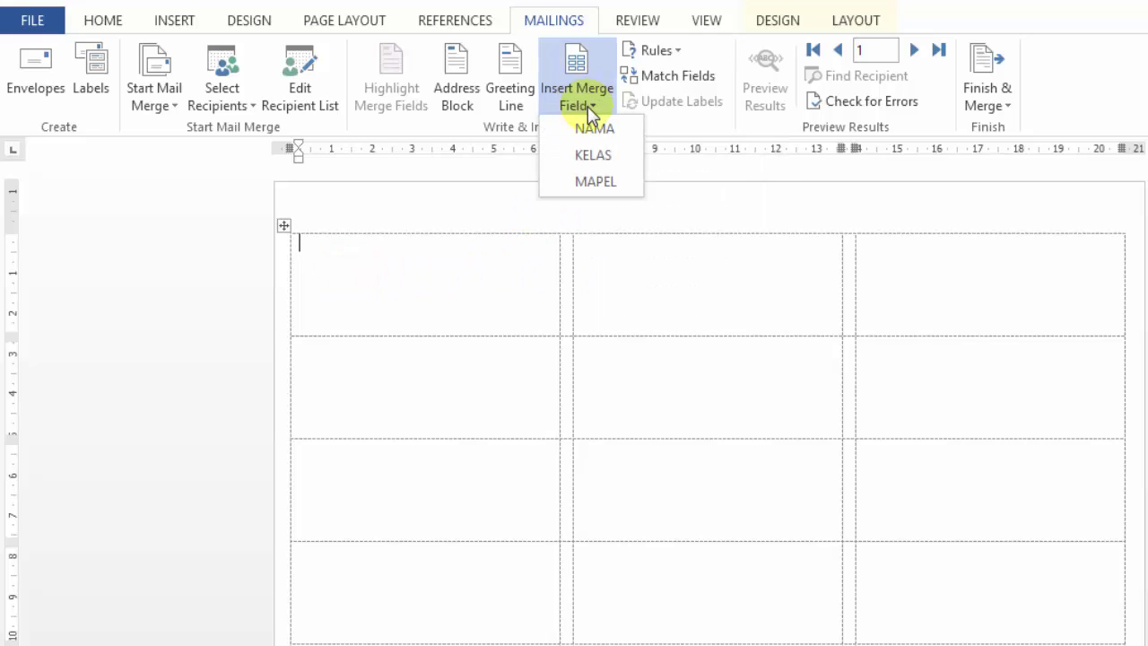
left_click(592, 134)
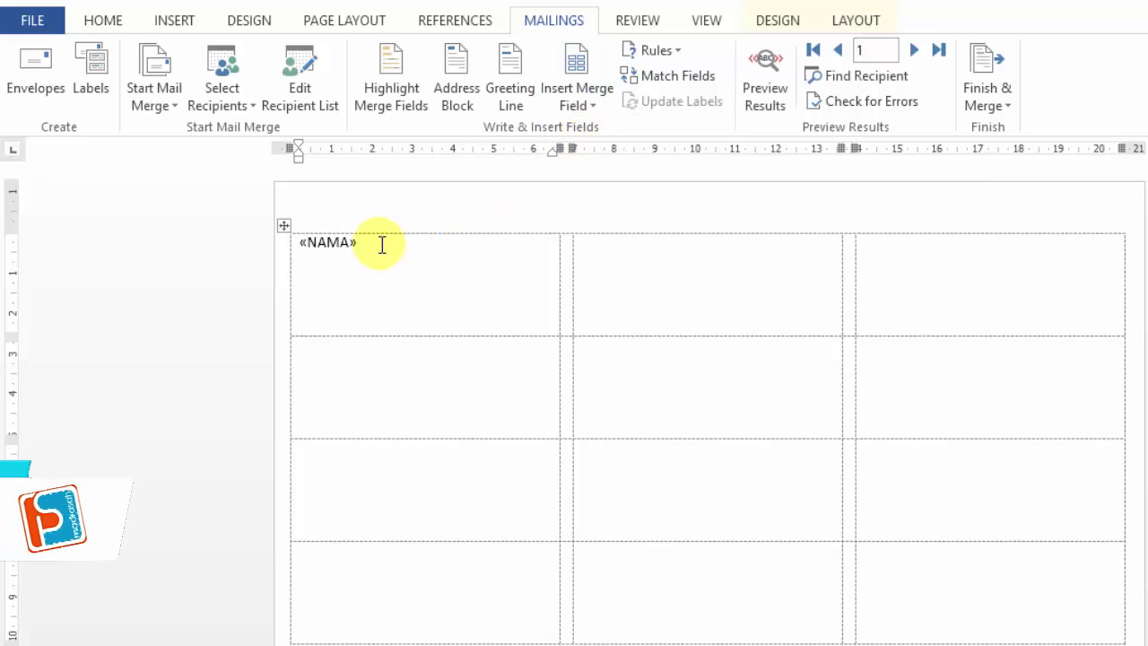
key("Return")
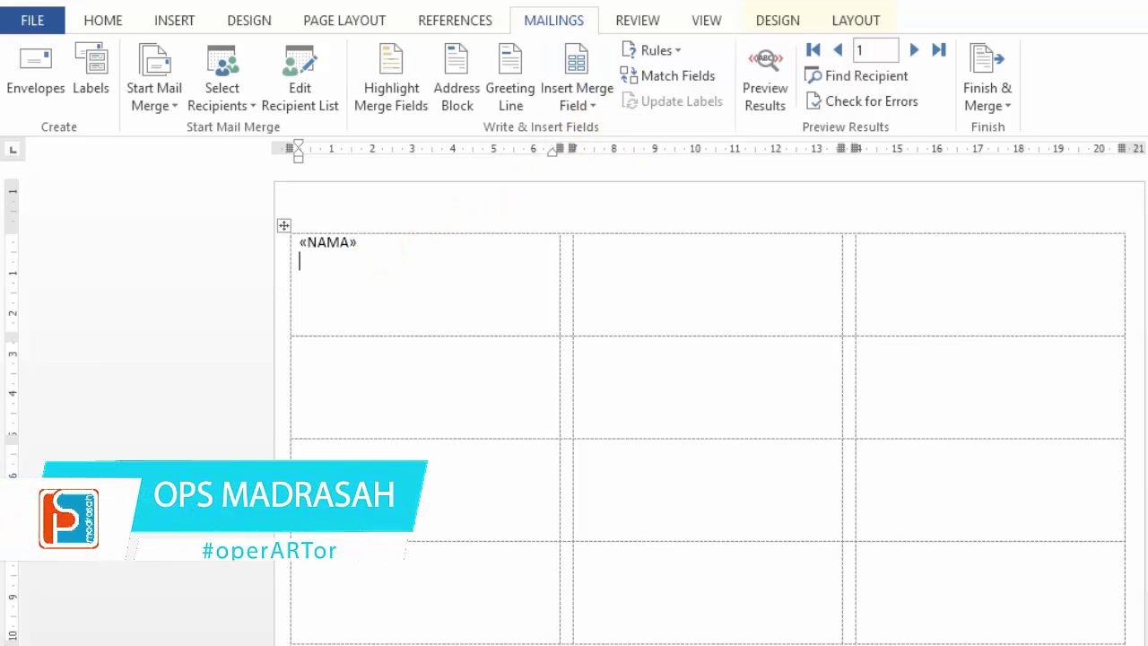
left_click(592, 108)
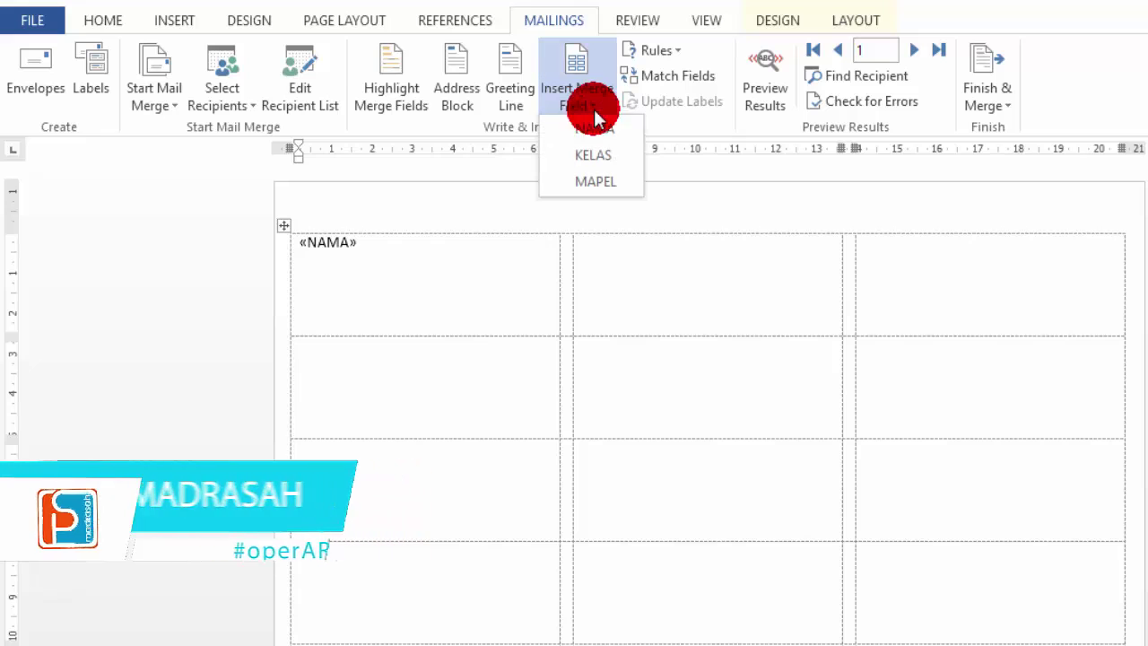
left_click(596, 158)
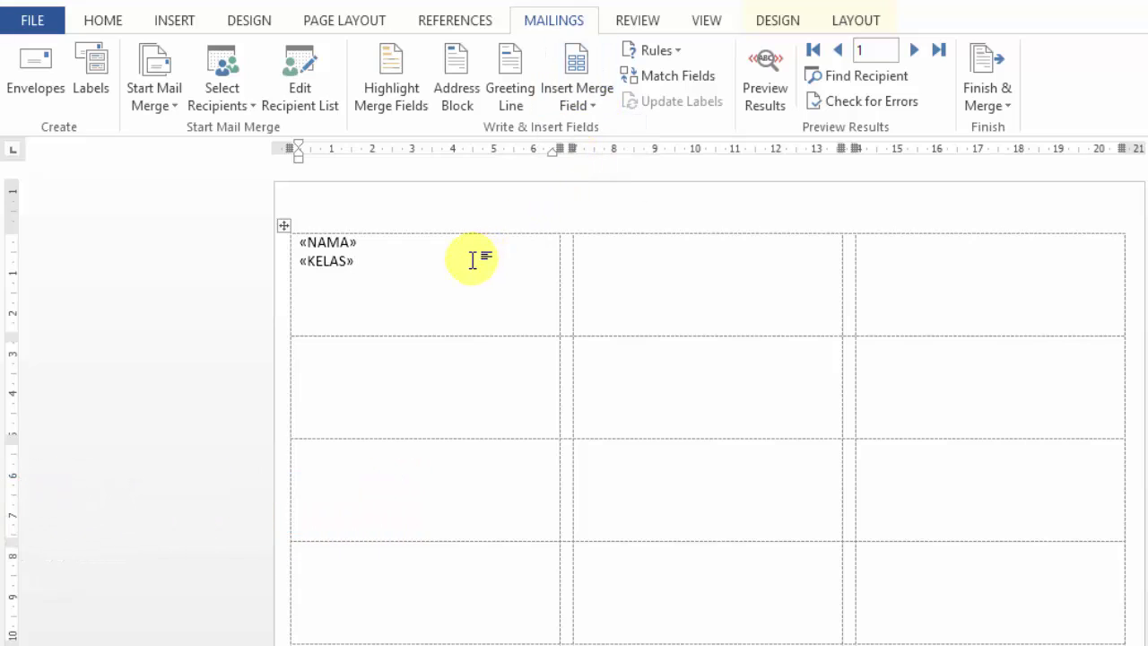
left_click(579, 106)
left_click(596, 181)
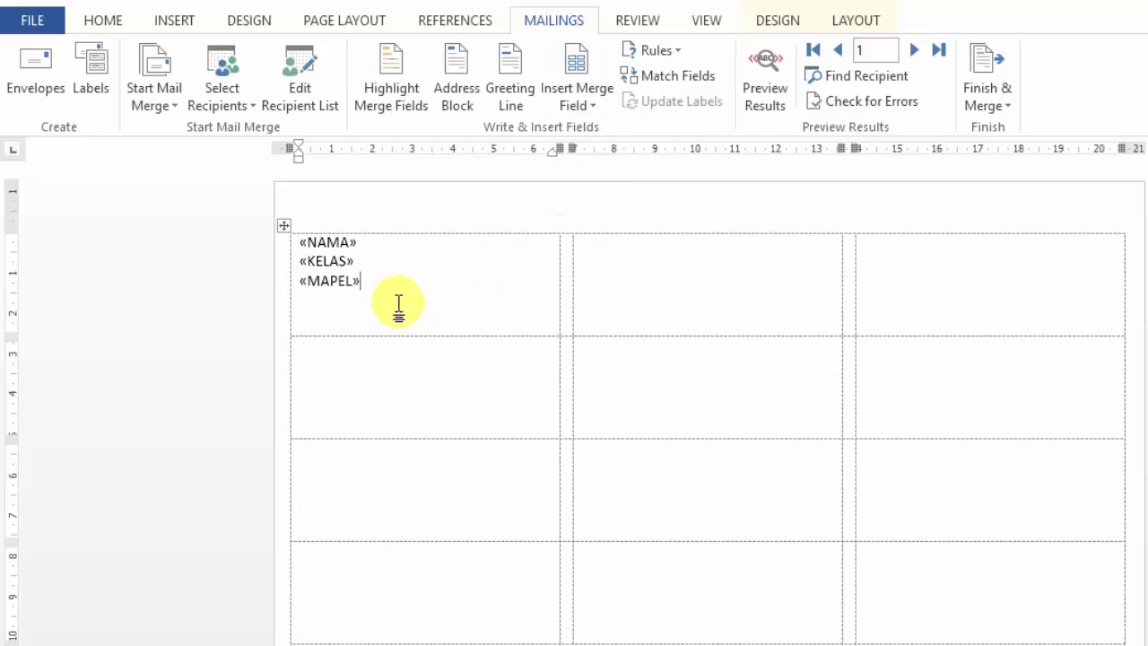
- Copy the three merge fields from the first label and paste them into the second
left_click_drag(387, 282, 329, 261)
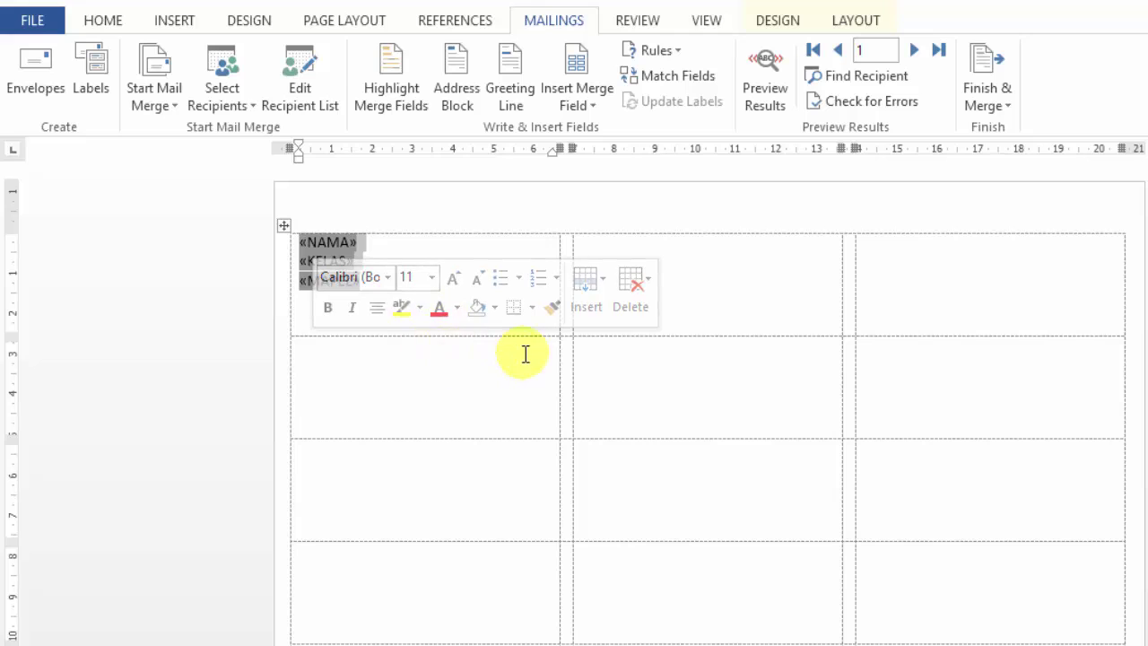
right_click(328, 252)
left_click(368, 288)
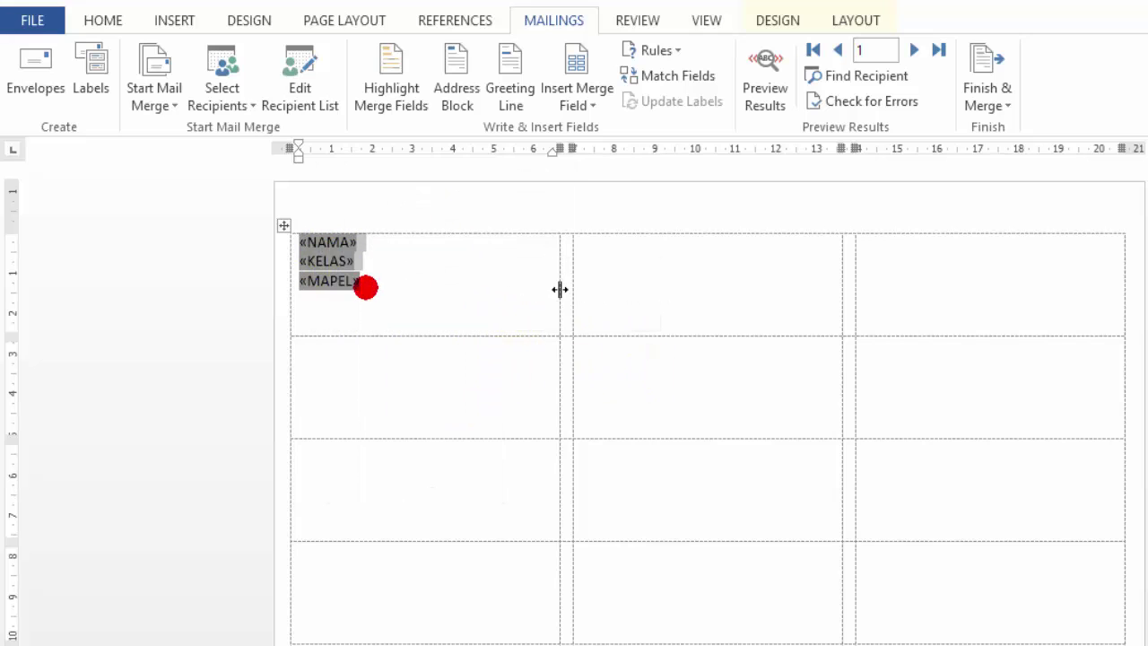
left_click(604, 256)
right_click(606, 256)
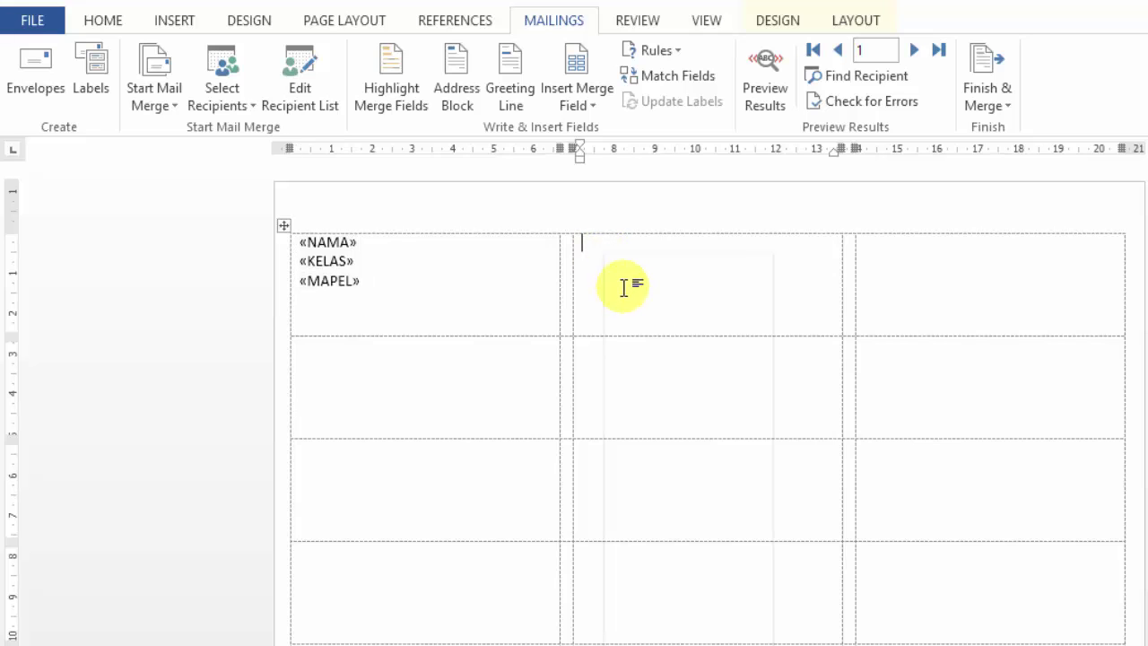
left_click(650, 351)
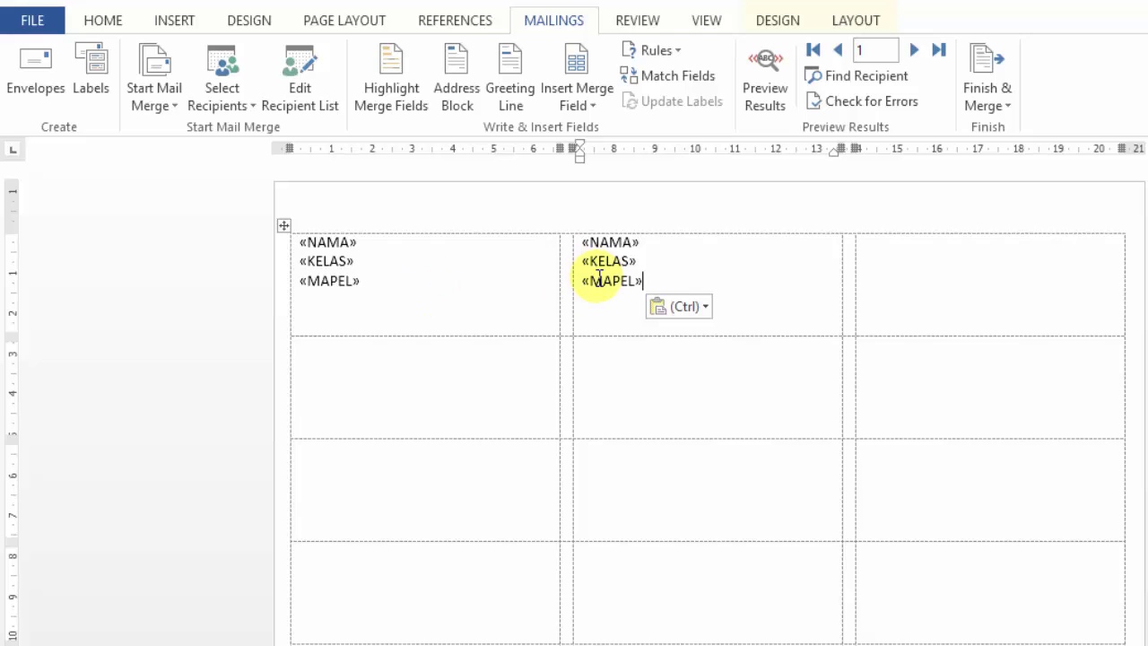
left_click(767, 106)
left_click(360, 283)
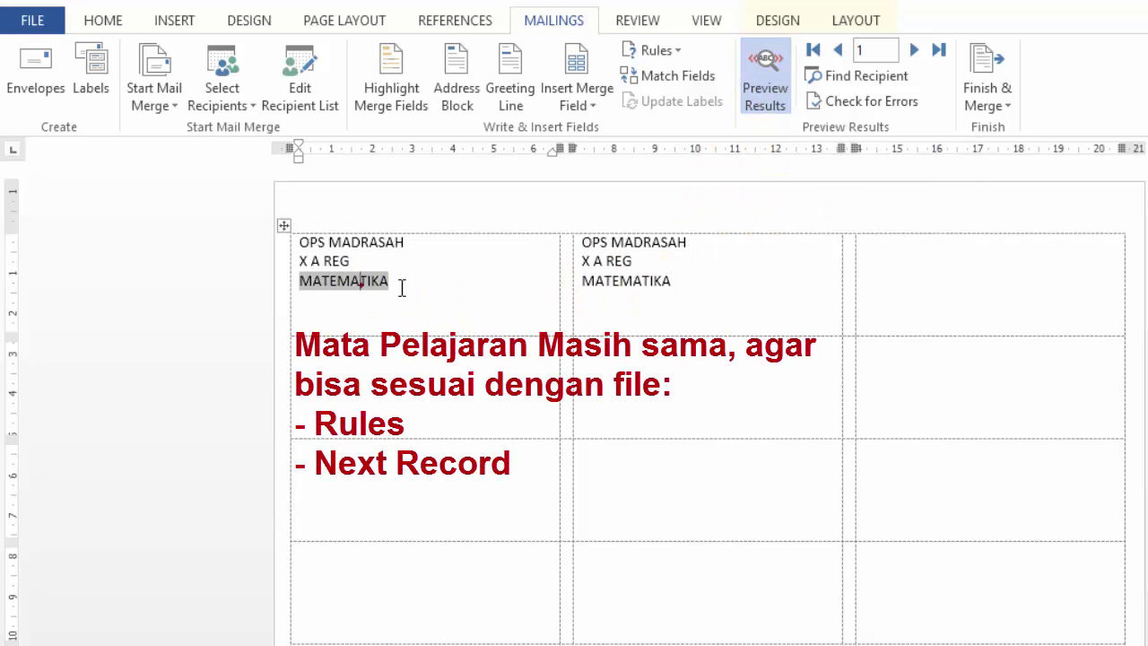
left_click(641, 285)
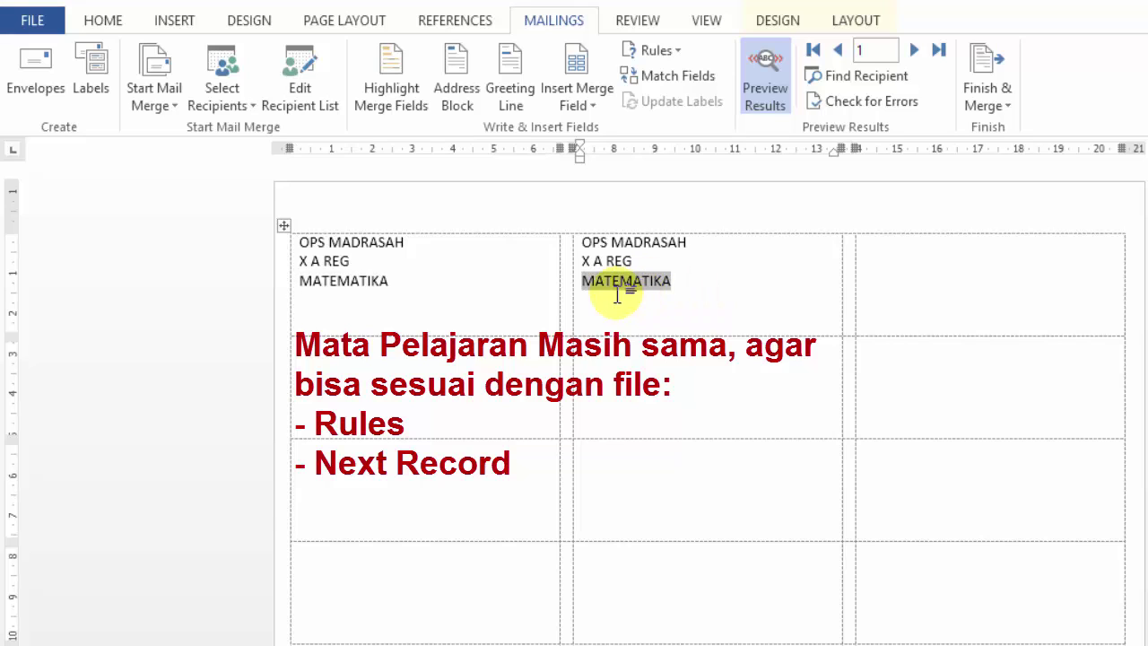
left_click(783, 81)
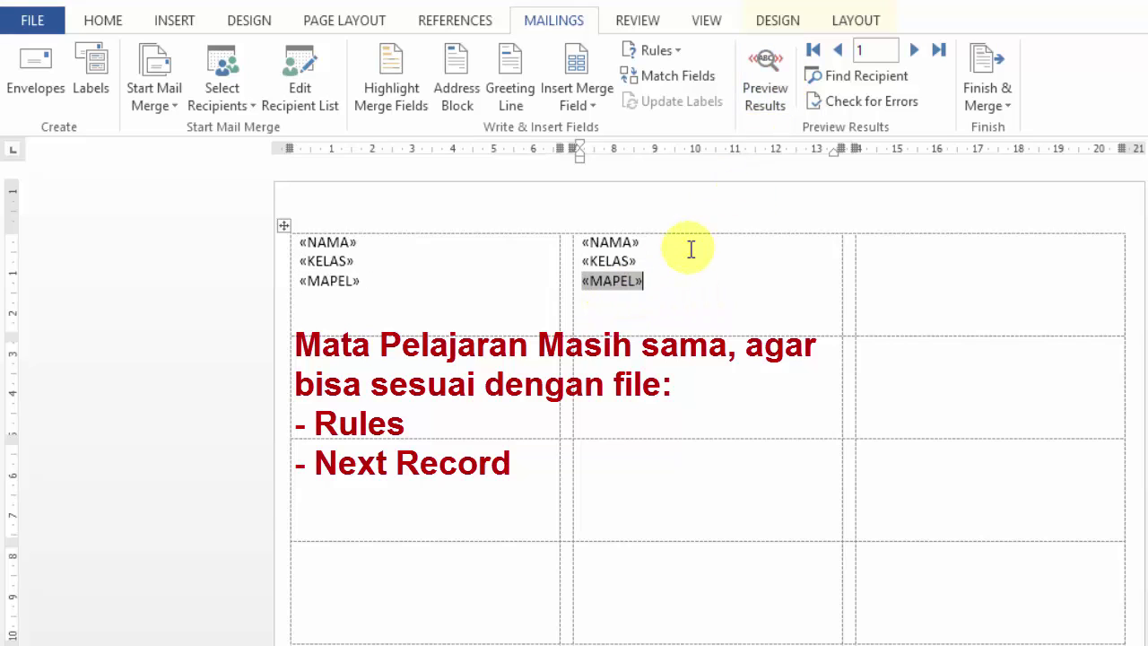
left_click(582, 242)
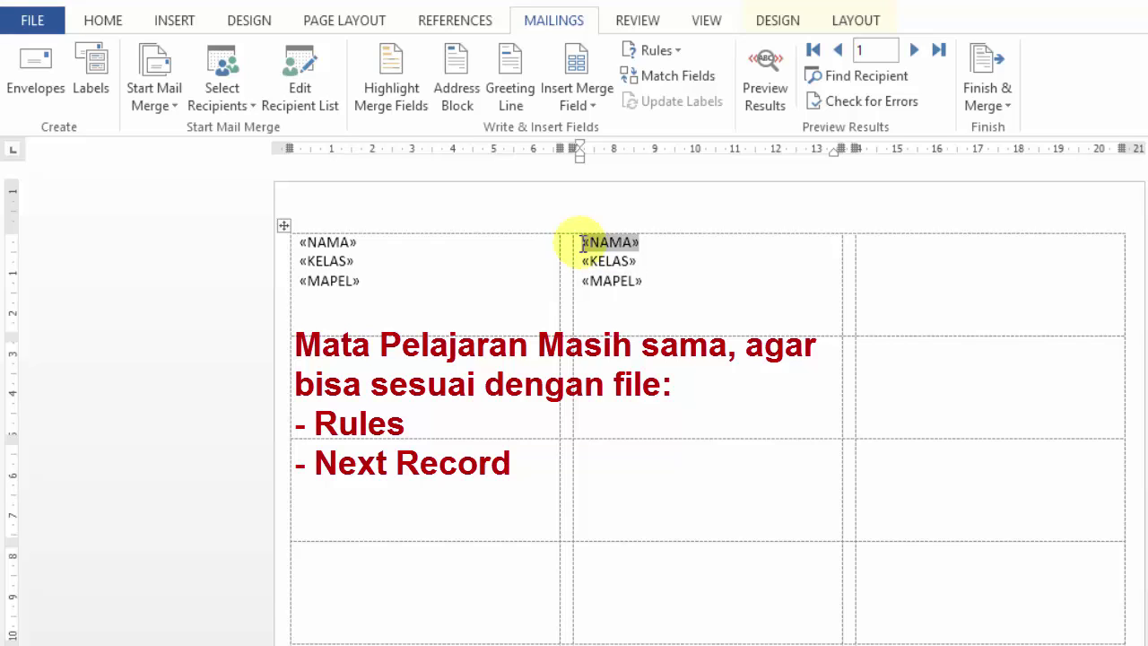
- Insert a Next Record rule before «NAMA» in the second label
left_click(673, 54)
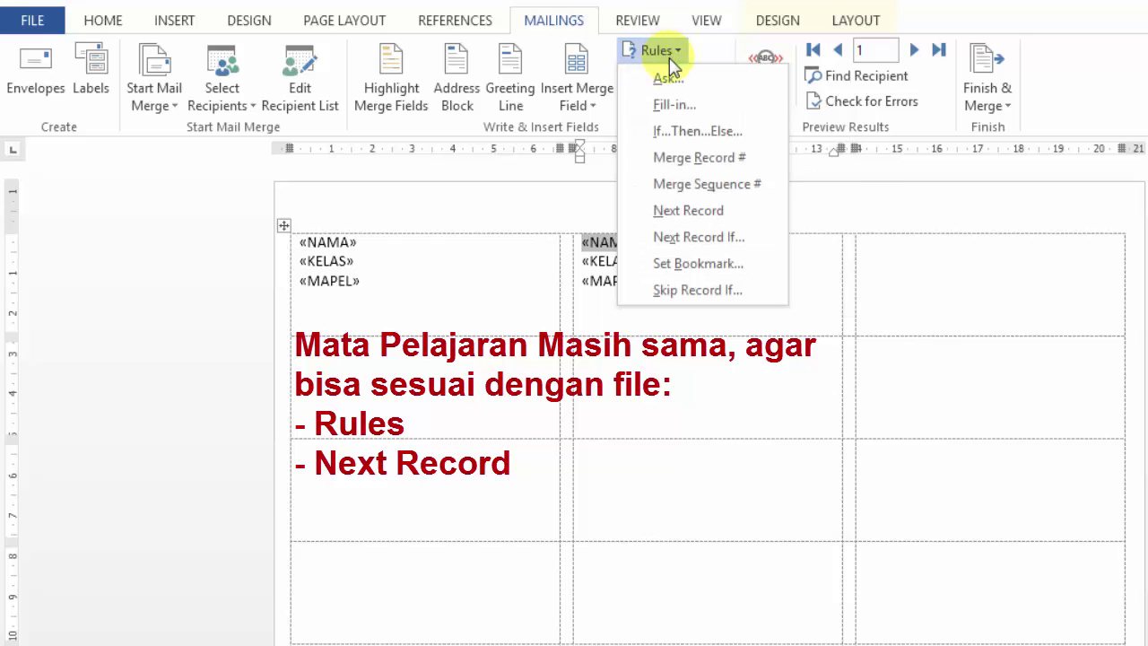
left_click(698, 219)
left_click(675, 292)
left_click(671, 287)
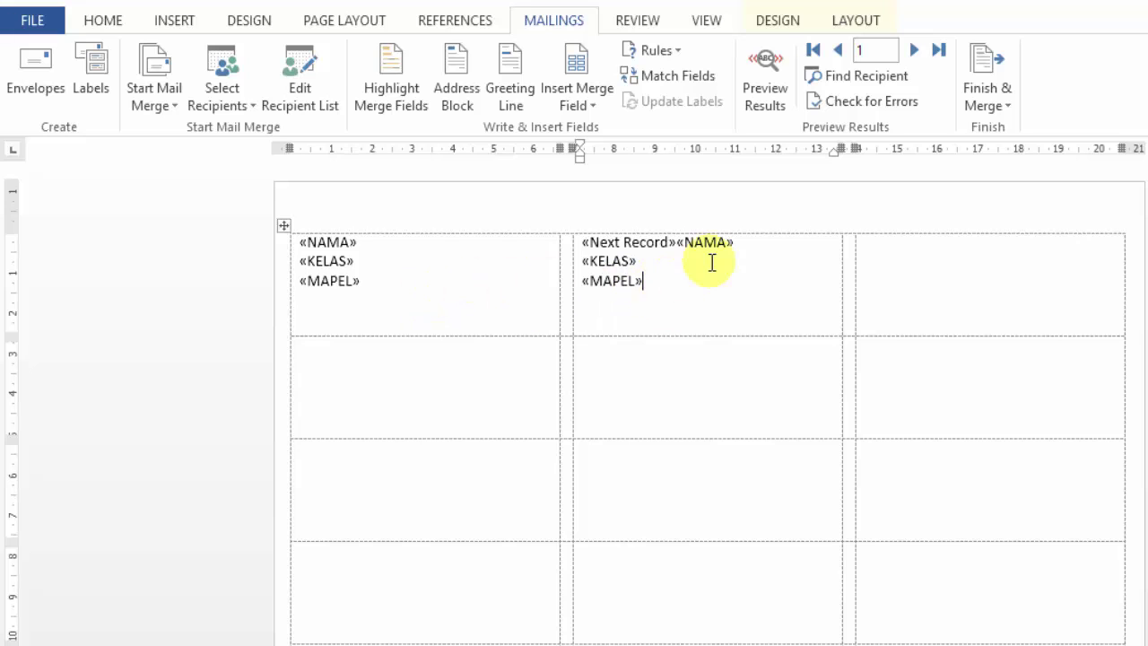
- Preview the results to confirm the second label shows BHS. INDONESIA, not MATEMATIKA, then hide the preview
left_click(765, 101)
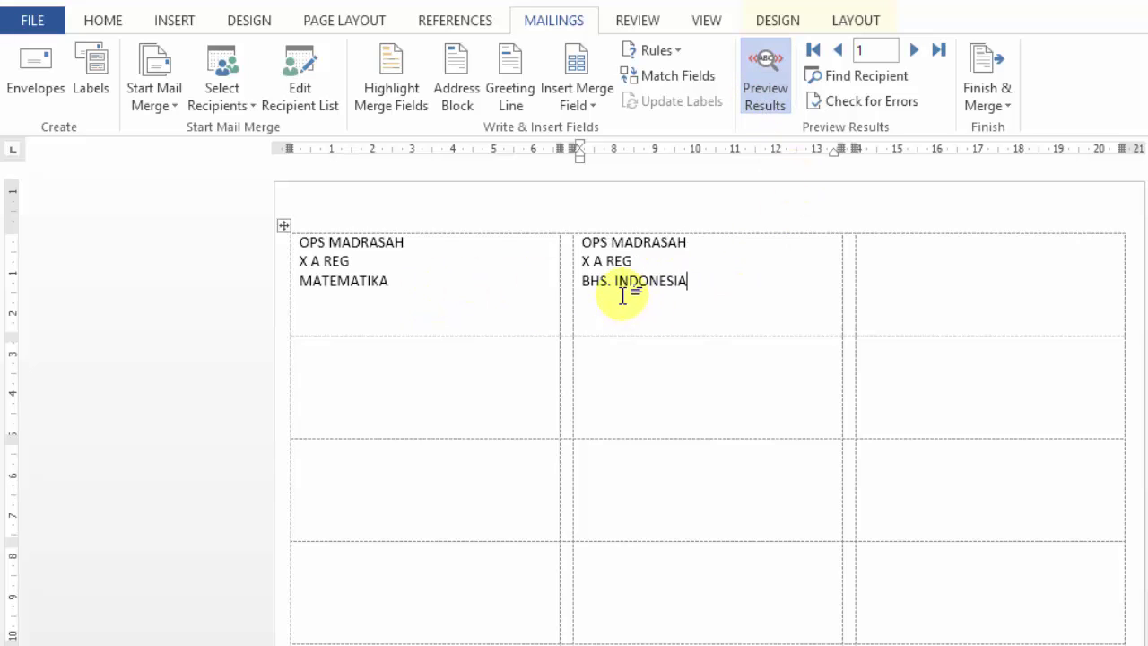
left_click_drag(689, 282, 607, 290)
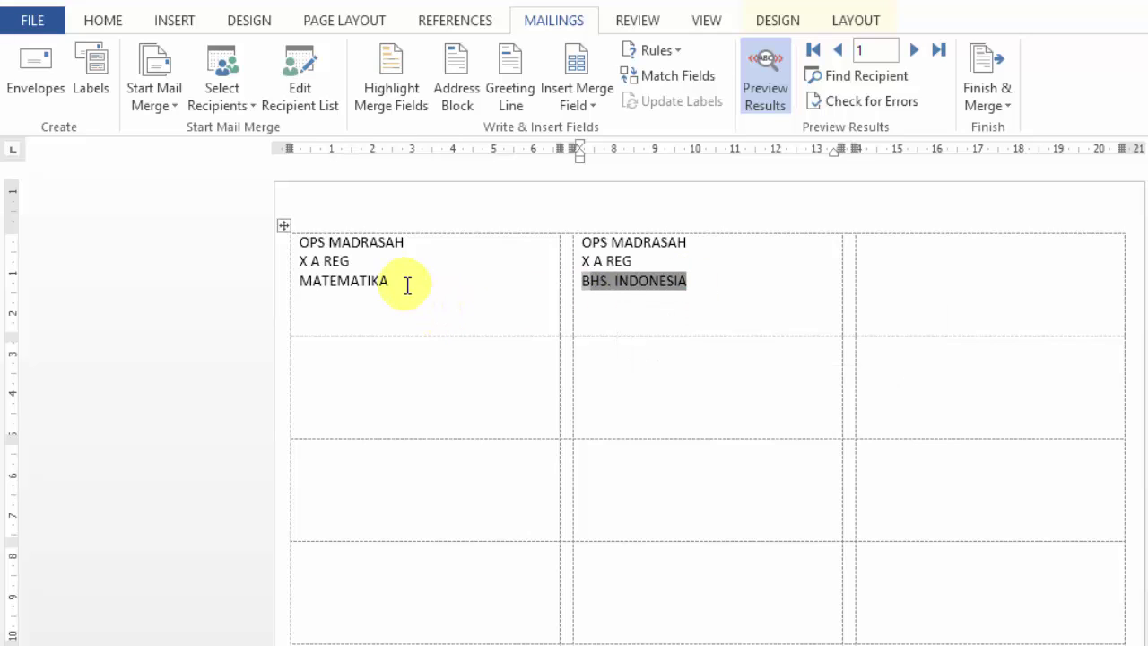
left_click_drag(400, 283, 299, 284)
left_click(691, 285)
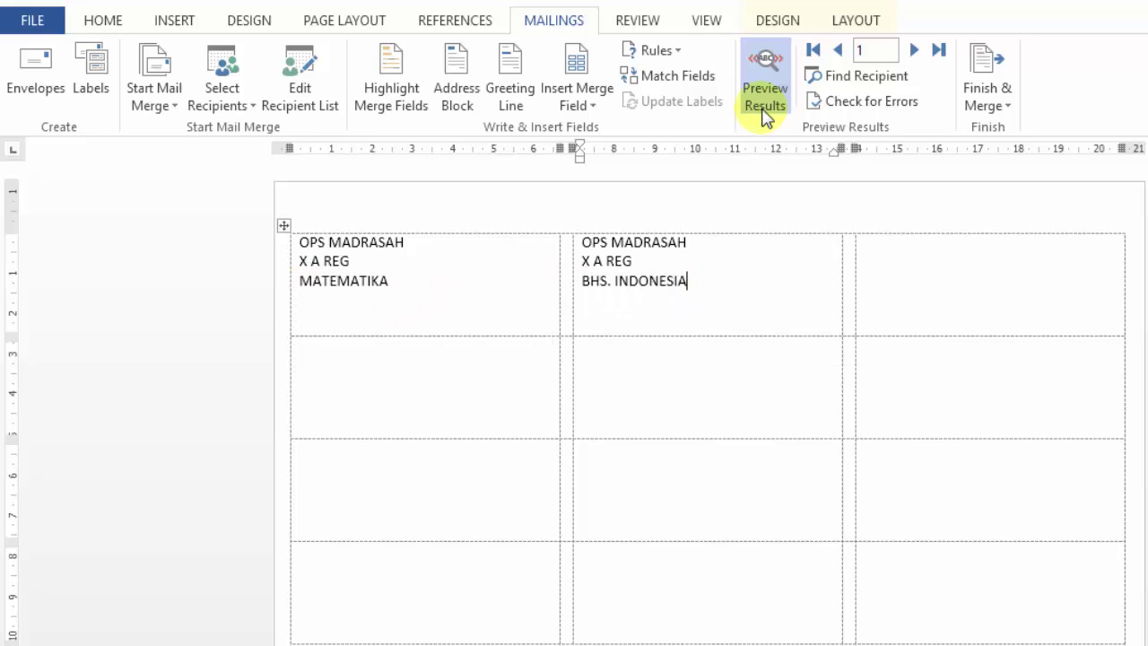
left_click(762, 111)
- Copy the second label's «Next Record»«NAMA», «KELAS», «MAPEL» block into the first row's third label and all second-row labels
left_click_drag(669, 284, 583, 240)
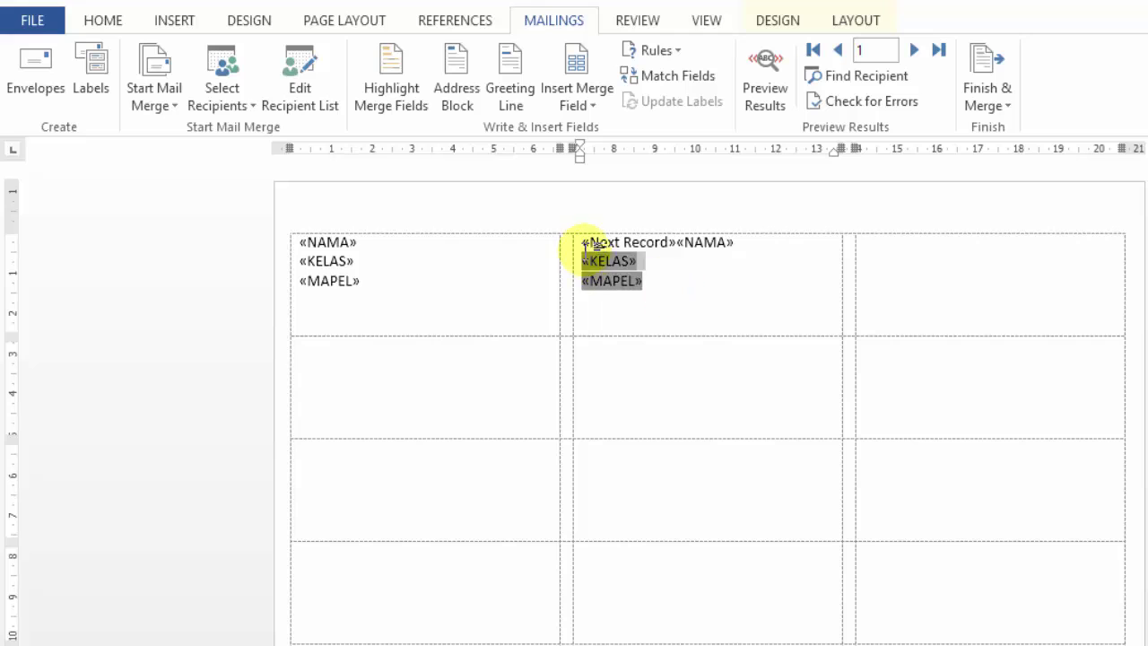
right_click(613, 260)
left_click(628, 289)
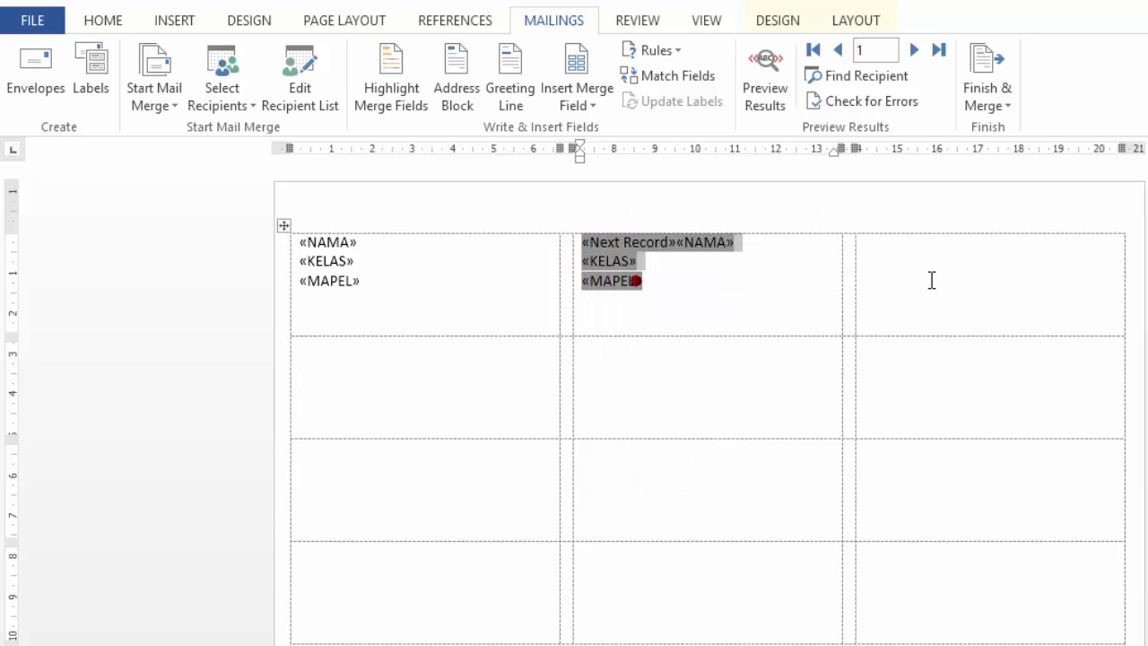
right_click(924, 260)
left_click(968, 357)
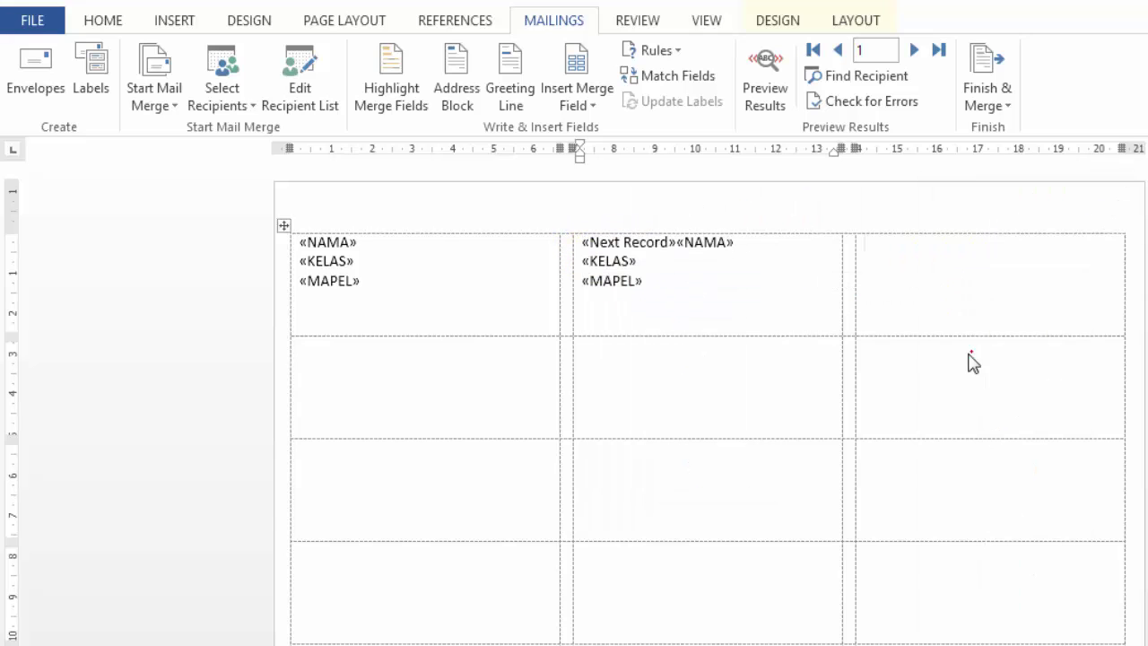
left_click(439, 385)
right_click(438, 385)
left_click(473, 383)
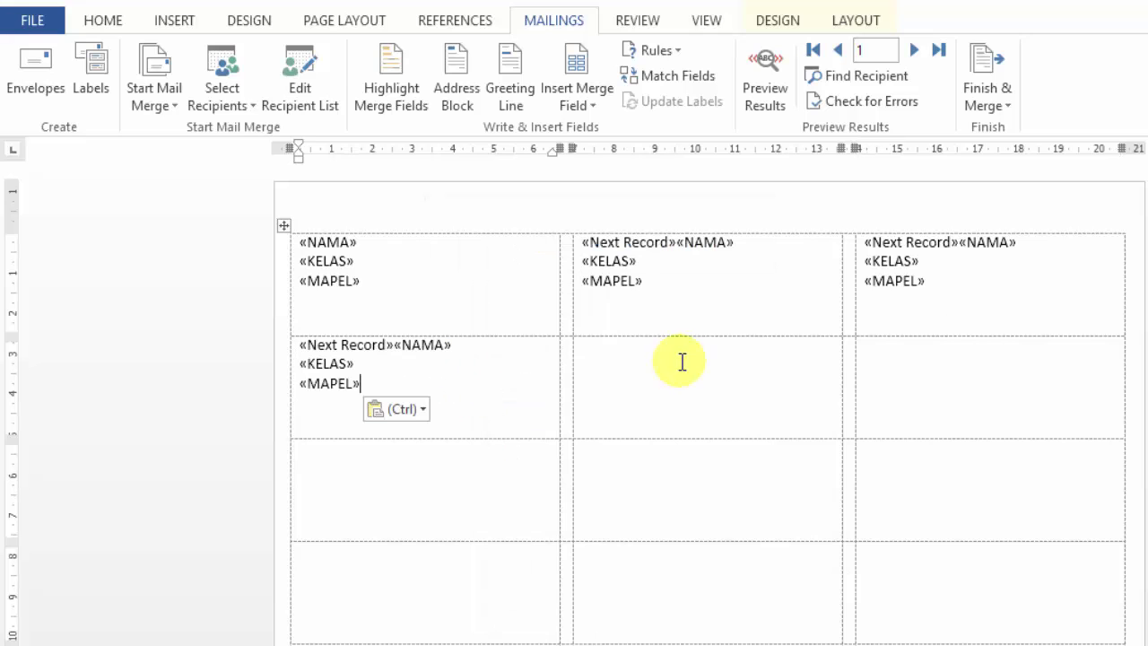
right_click(683, 362)
left_click(726, 384)
right_click(897, 369)
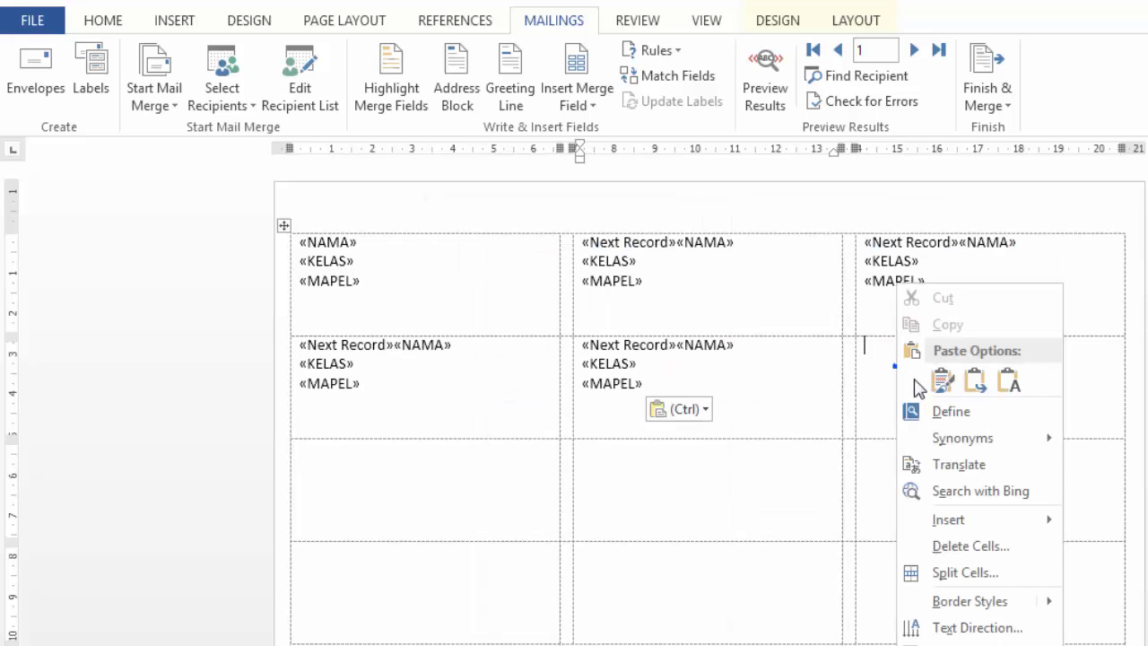
left_click(939, 381)
- Paste the same block, keeping source formatting, into all three third-row labels and the fourth row's first label
right_click(320, 472)
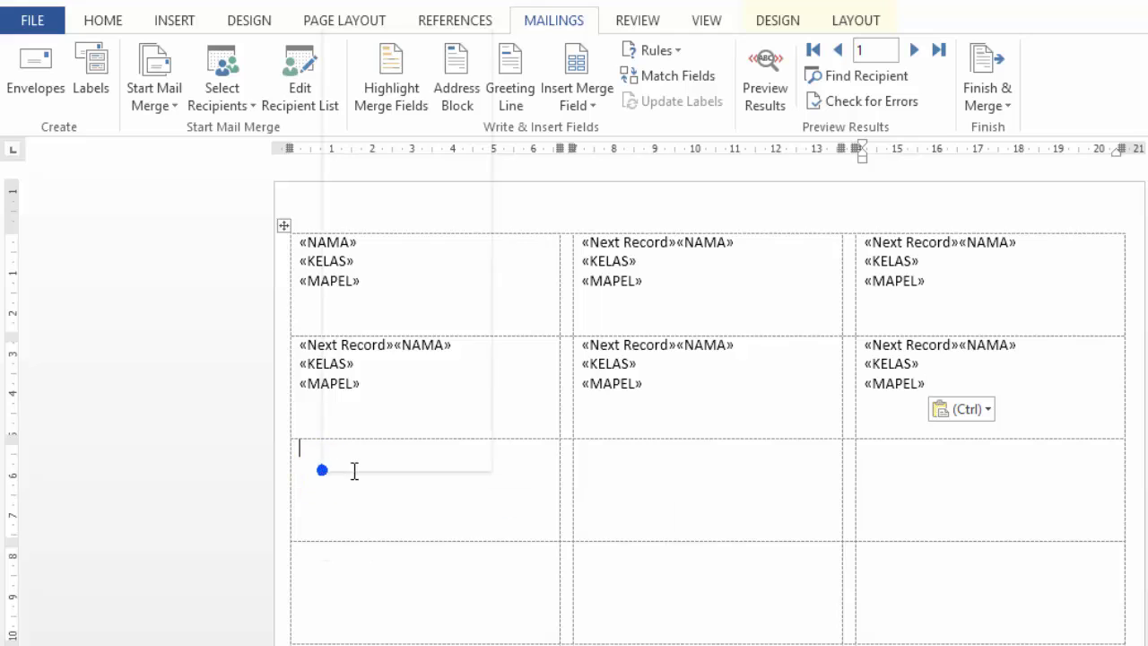
left_click(370, 128)
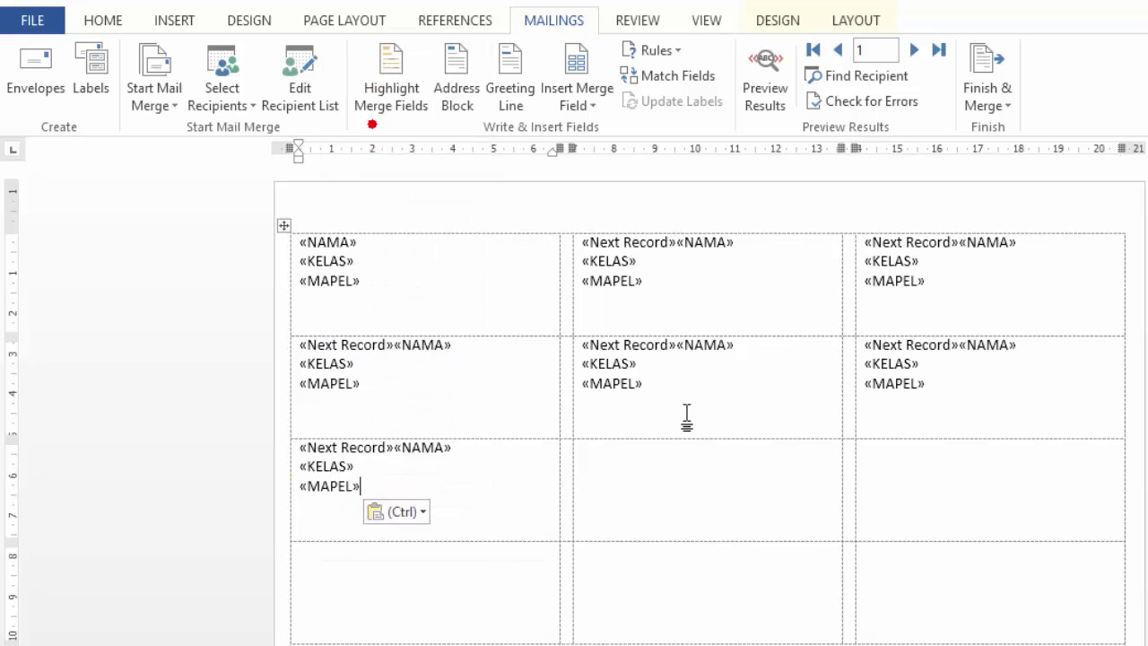
right_click(691, 472)
left_click(738, 127)
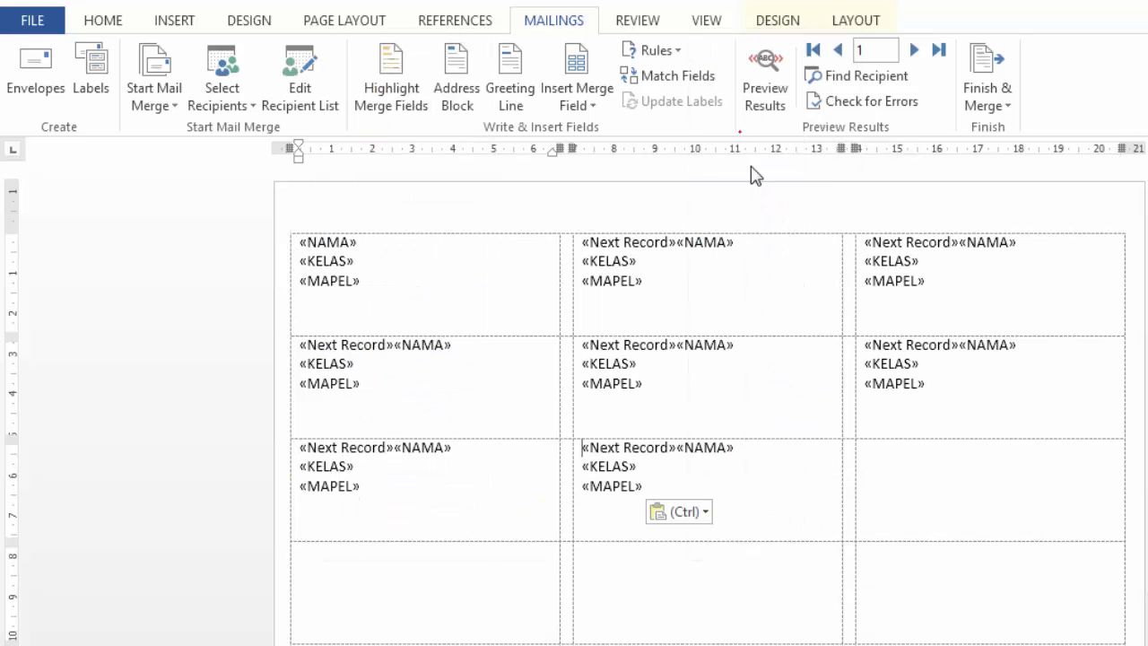
right_click(905, 468)
left_click(953, 122)
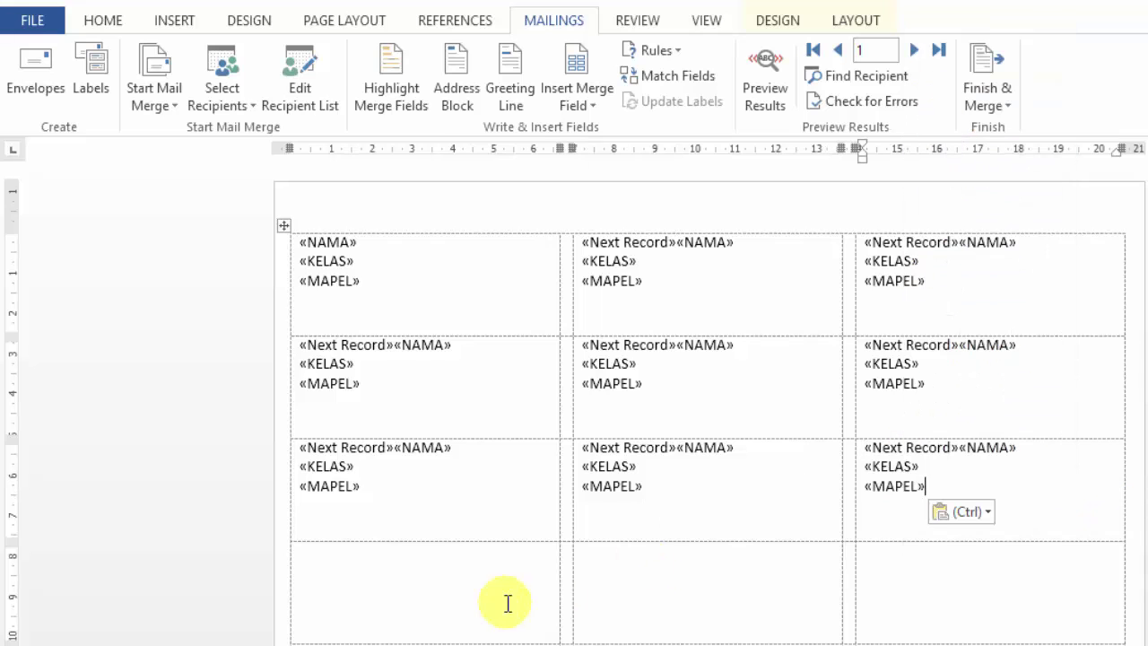
right_click(421, 577)
left_click(467, 230)
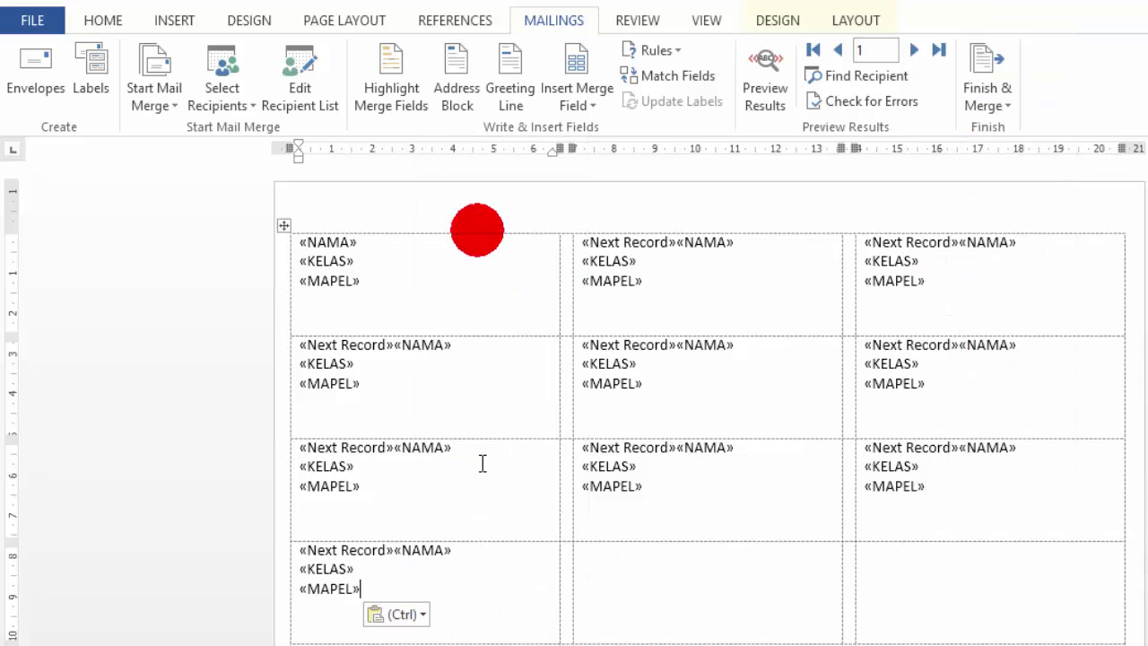
- Turn on Preview Results so the labels show OPS MADRASAH, X A REG with subjects MATEMATIKA through KERTAKES
left_click(765, 105)
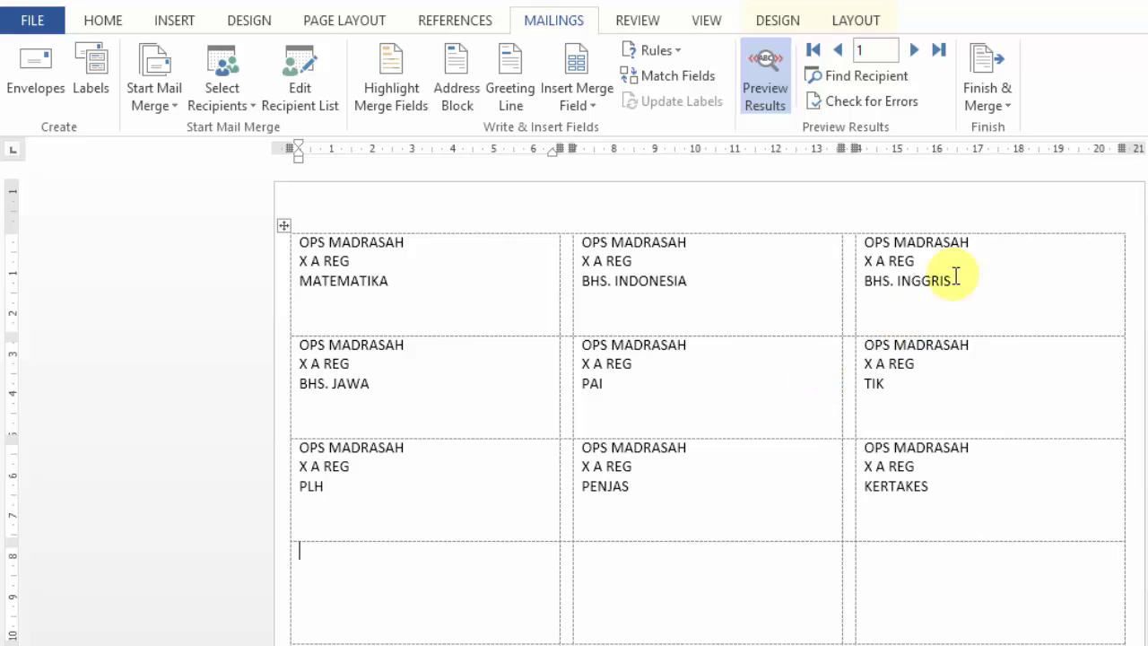
- Print all merged records to the EPSON L110 Series printer using Finish & Merge > Print Documents
left_click(1003, 106)
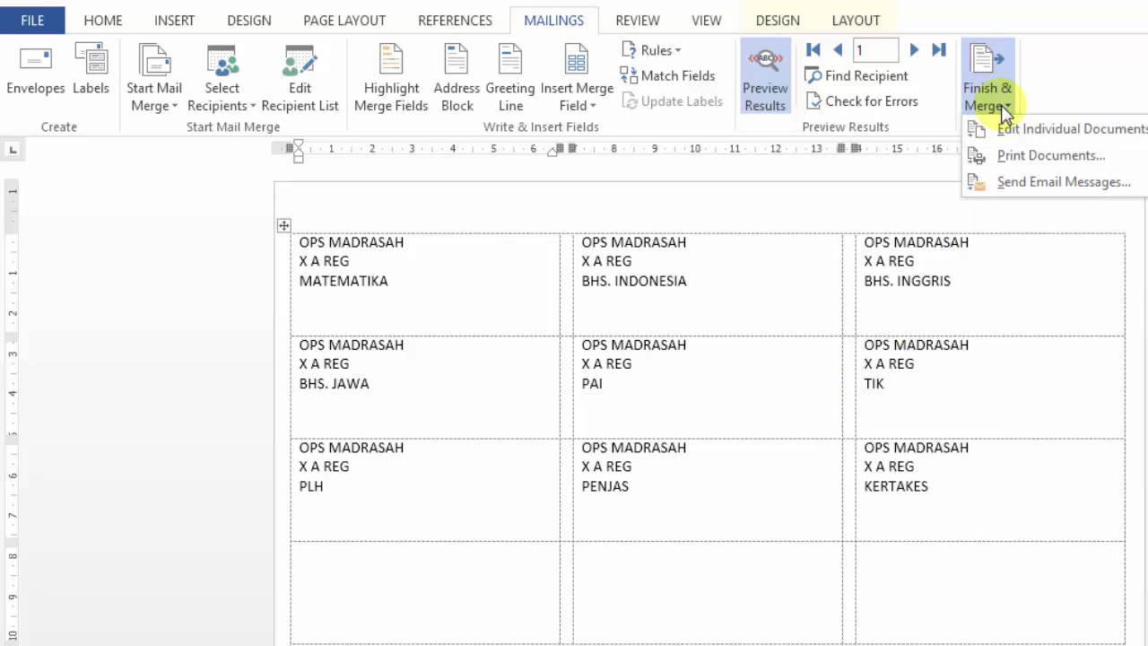
left_click(1033, 157)
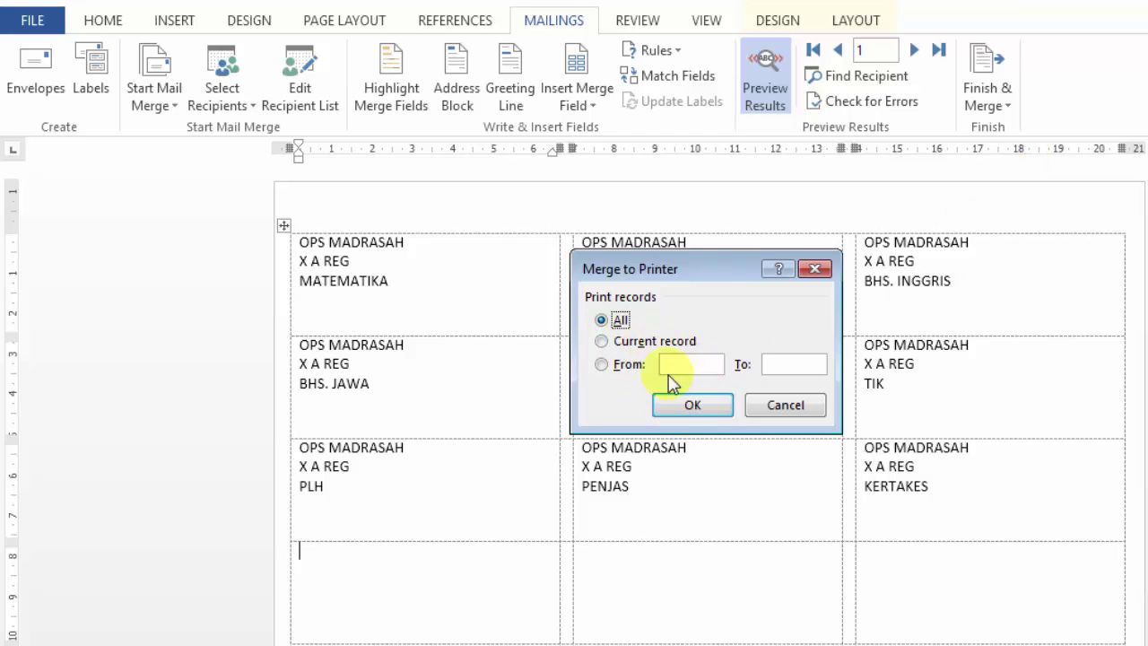
left_click(709, 408)
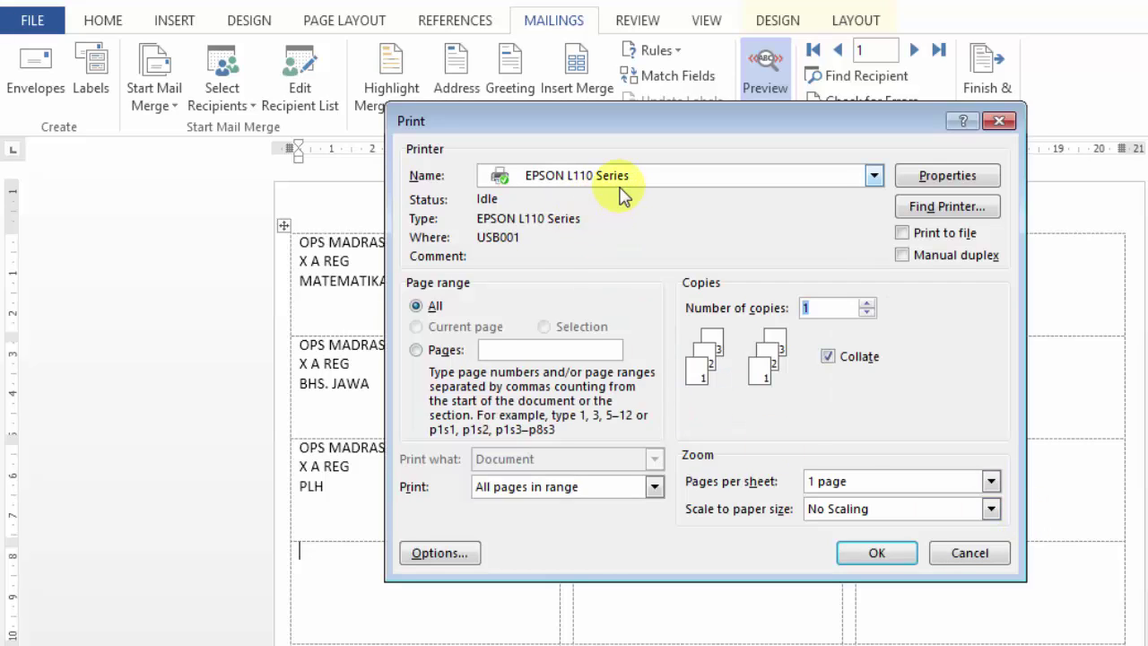
left_click(846, 553)
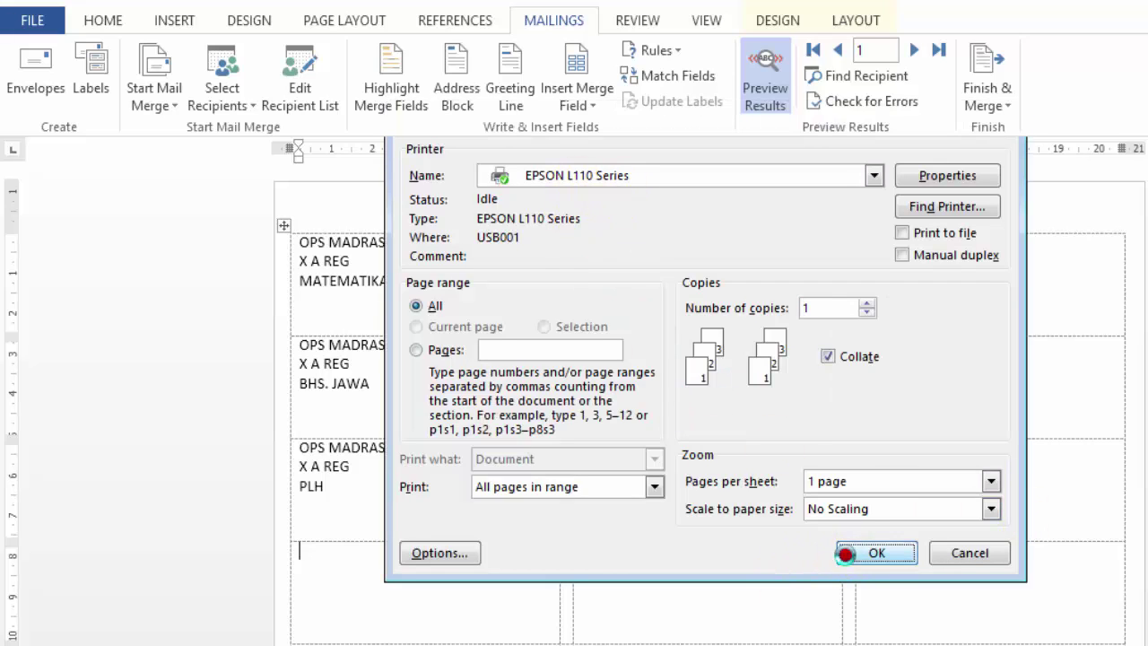